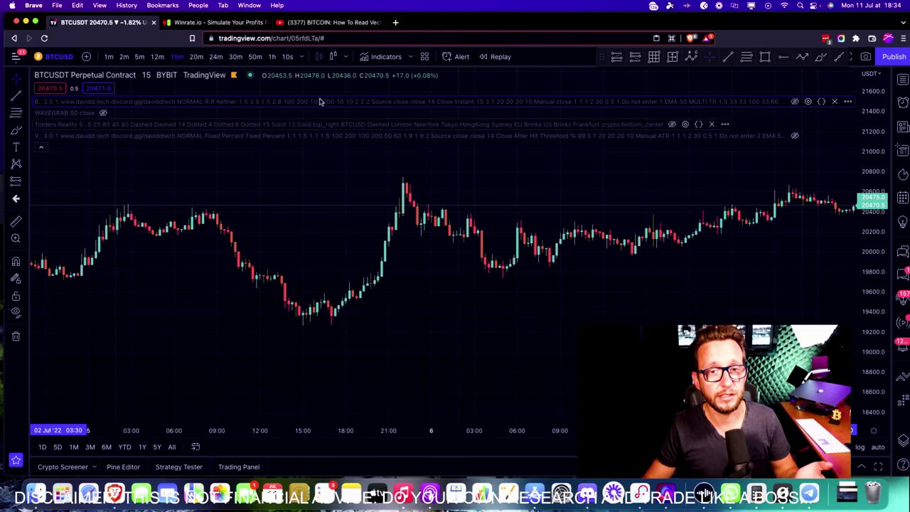
# Step: Switch to the browser tab showing the YouTube video 'BITCOIN: How To Read Vectors?'
pyautogui.click(322, 27)
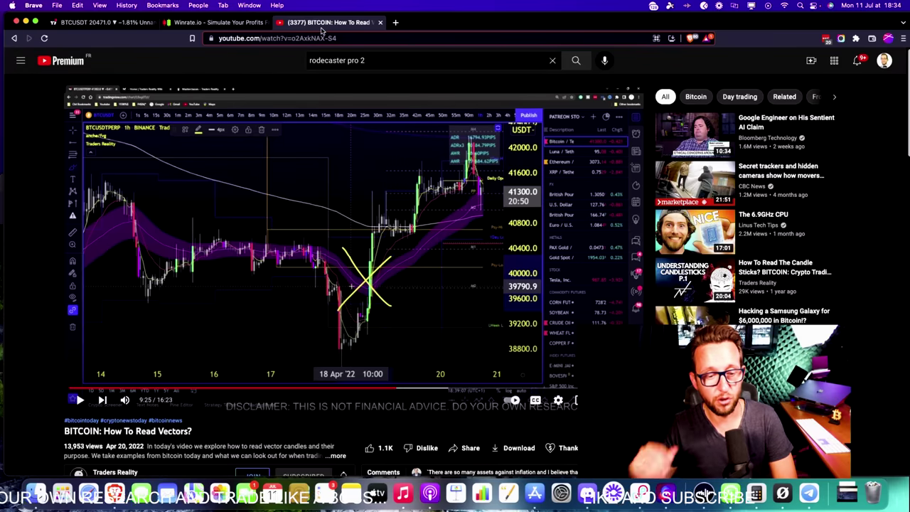
# Step: Scroll the YouTube page briefly, then return to the TradingView BTCUSDT 15m chart tab
pyautogui.scroll(-3, 356, 249)
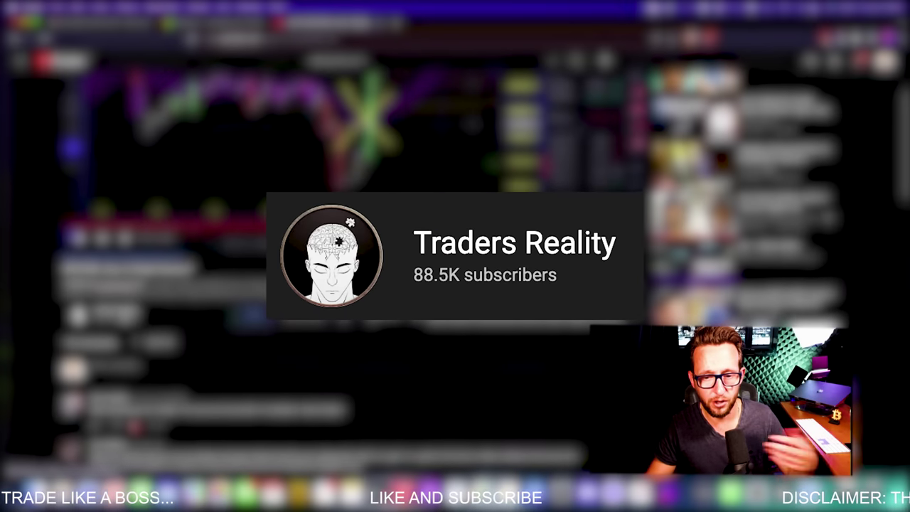
pyautogui.scroll(4, 320, 263)
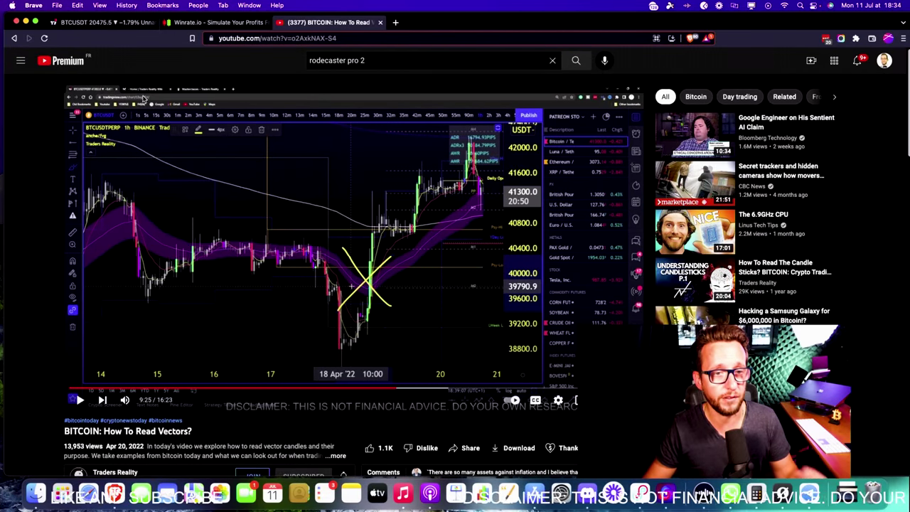
pyautogui.click(95, 27)
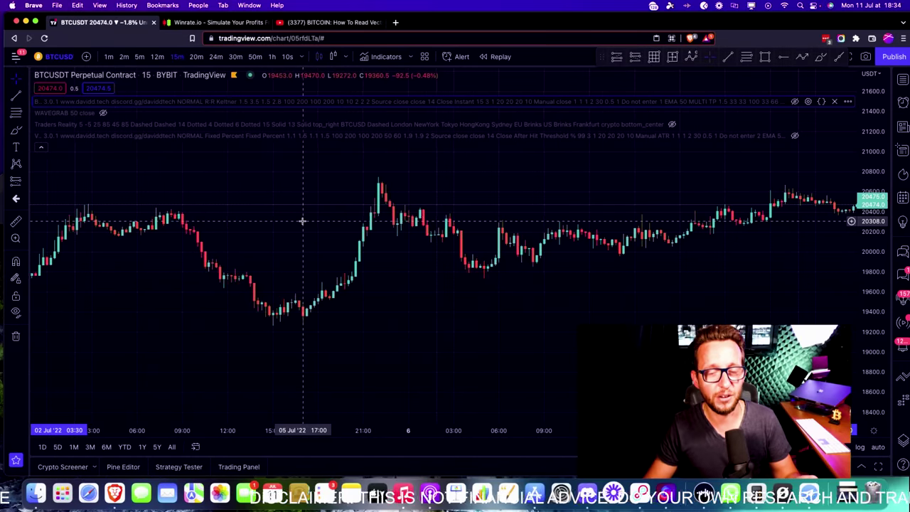
# Step: Search indicators for 'PVSRA' and add PVSRA Volume to the chart
pyautogui.click(40, 147)
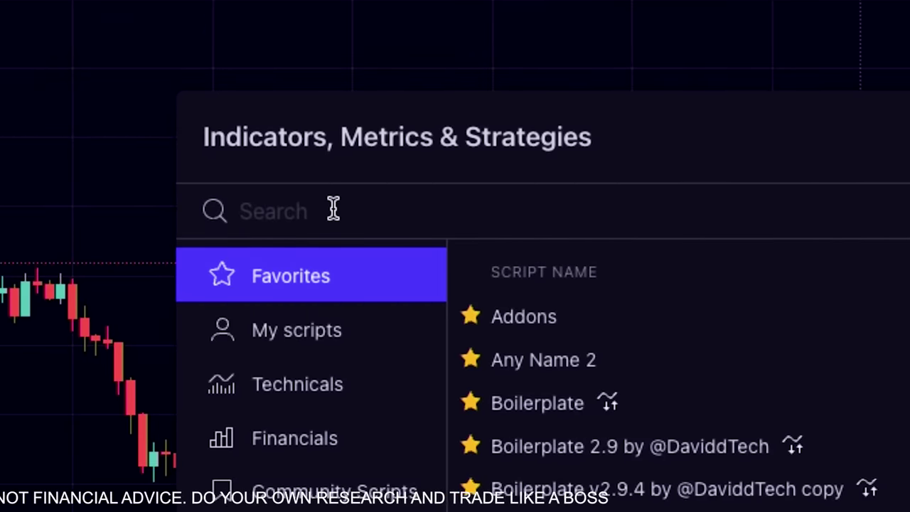
pyautogui.write('PVSRA')
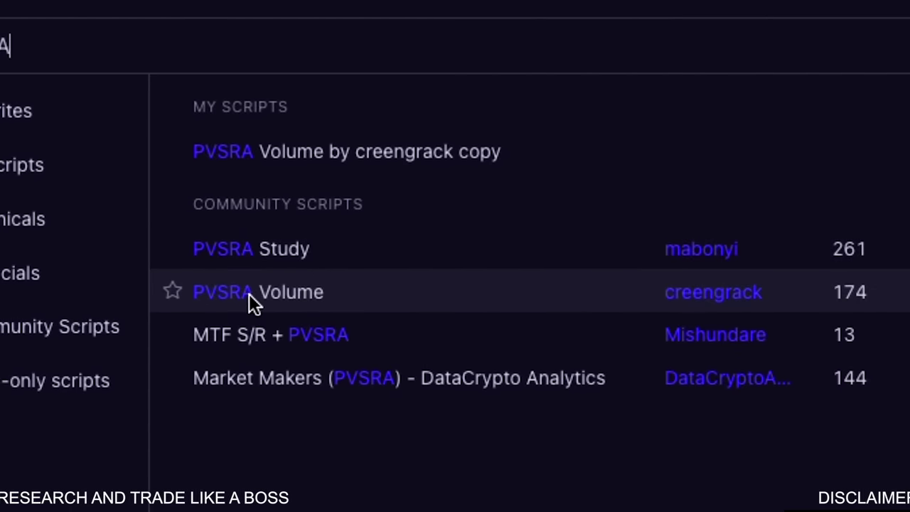
pyautogui.click(377, 304)
# Step: Search 'Trader Rea' and add the Traders Reality indicator to the chart
pyautogui.click(289, 42)
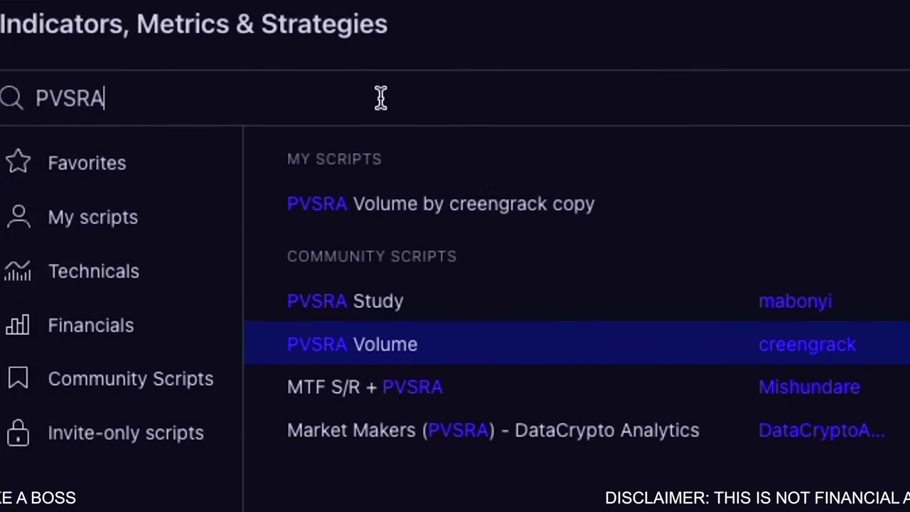
pyautogui.doubleClick(585, 209)
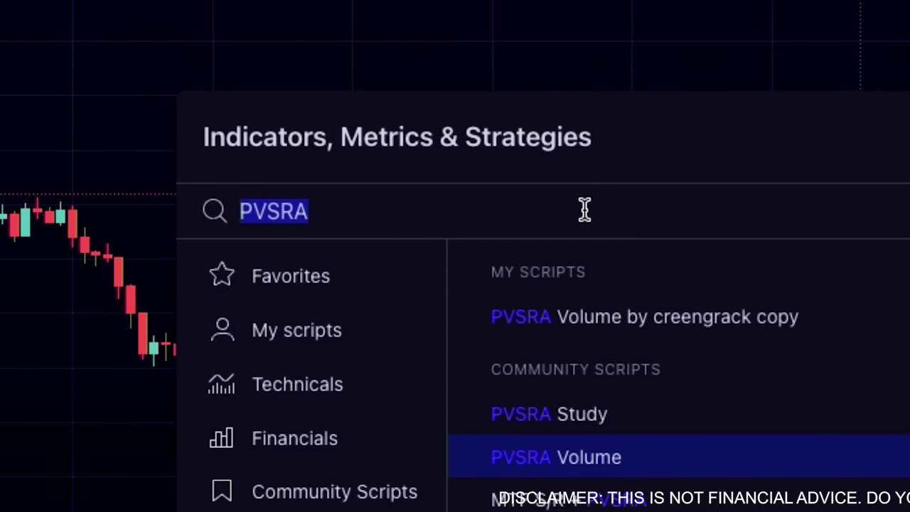
pyautogui.write('Tra')
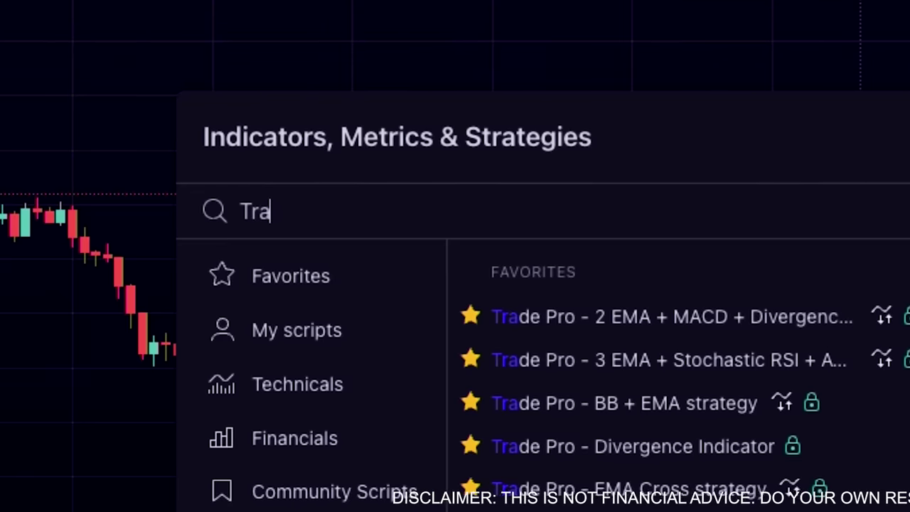
pyautogui.write('der R')
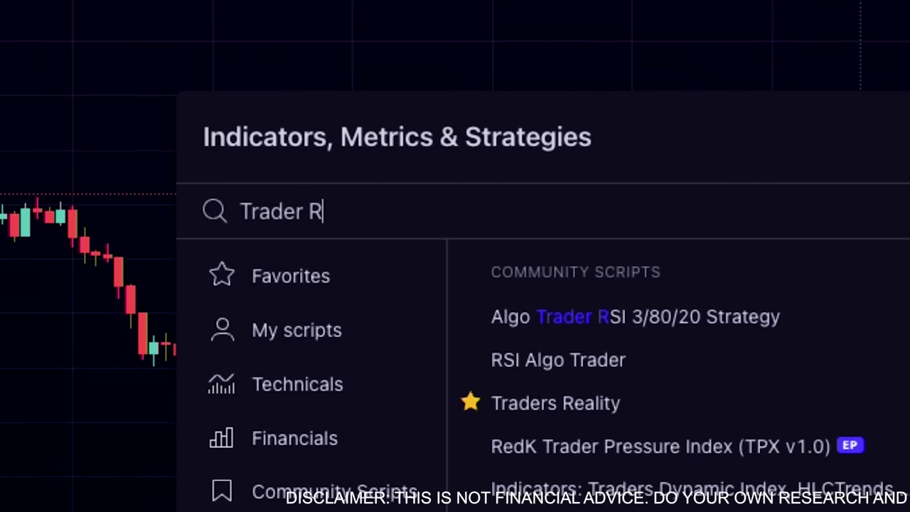
pyautogui.write('ea')
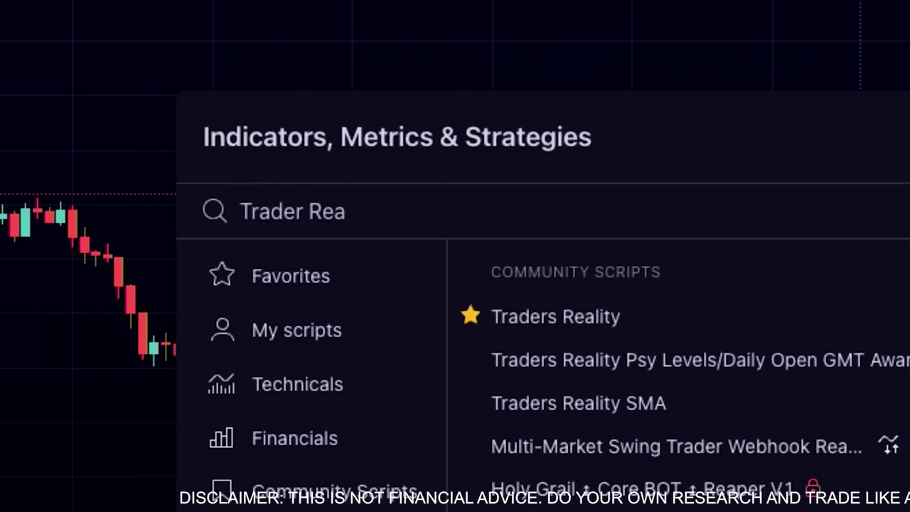
pyautogui.click(881, 328)
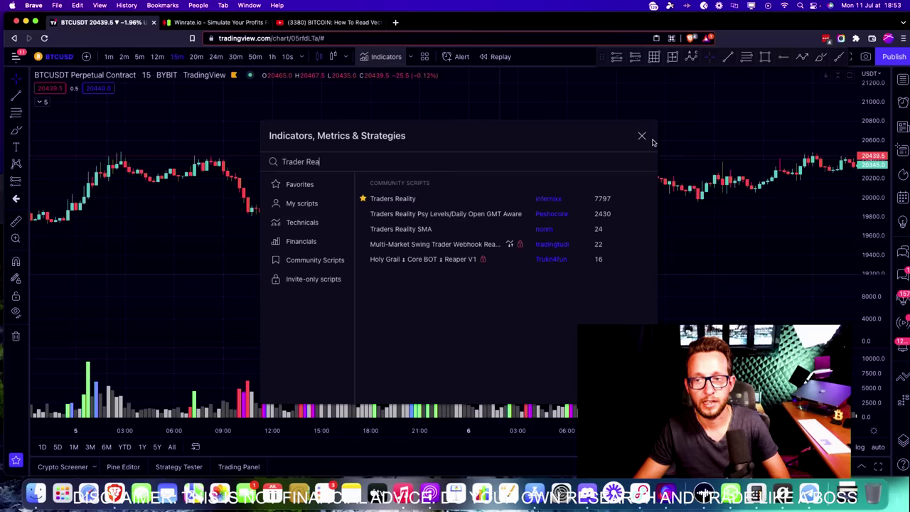
pyautogui.click(642, 136)
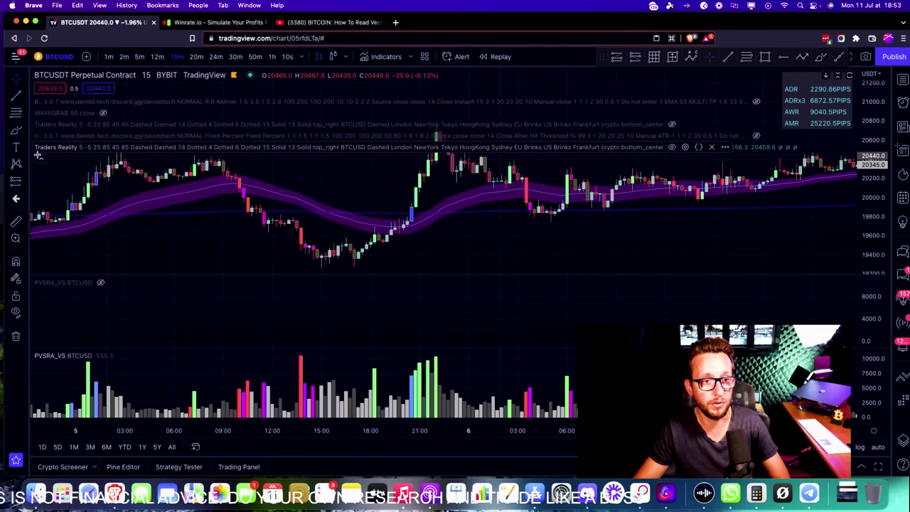
# Step: Remove the empty duplicate PVSRA pane and review the Traders Reality settings
pyautogui.click(41, 158)
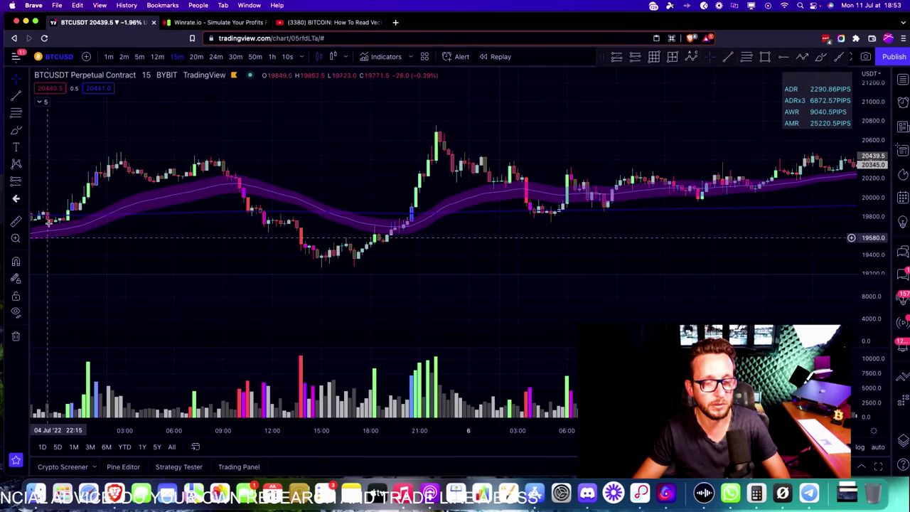
pyautogui.click(42, 102)
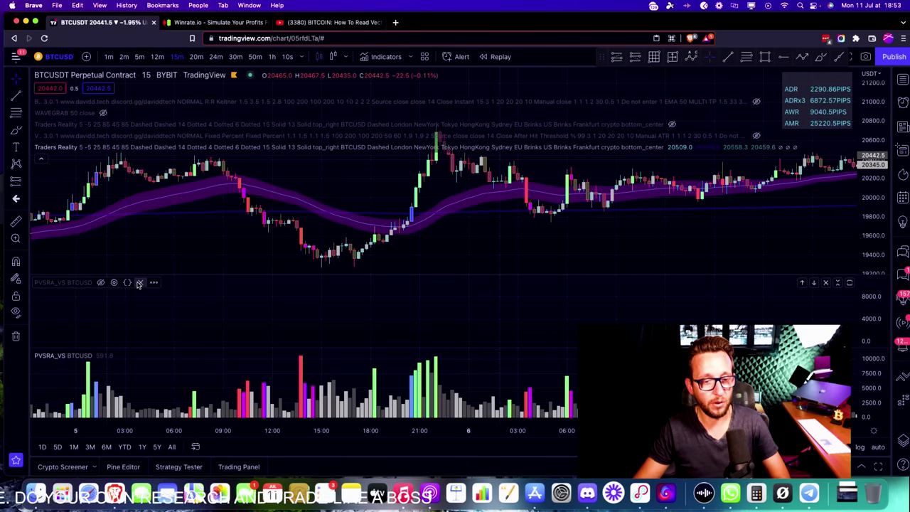
pyautogui.click(140, 283)
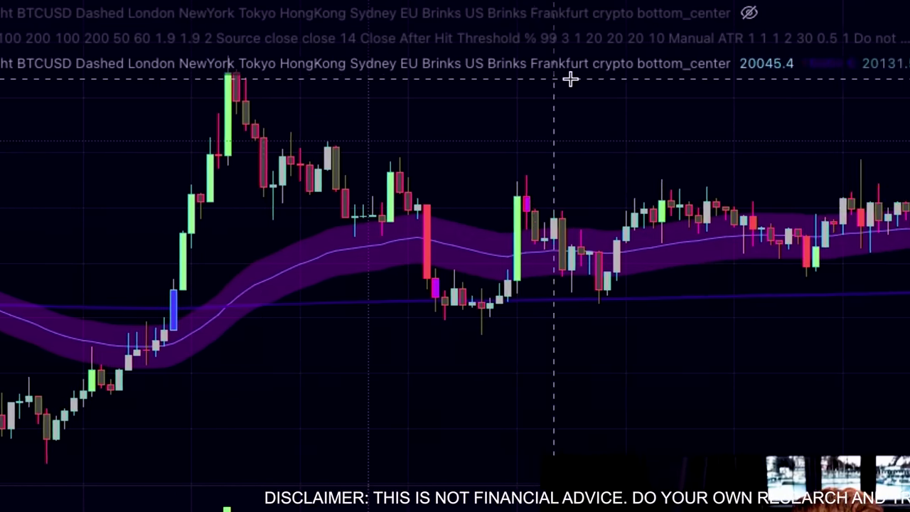
pyautogui.click(649, 65)
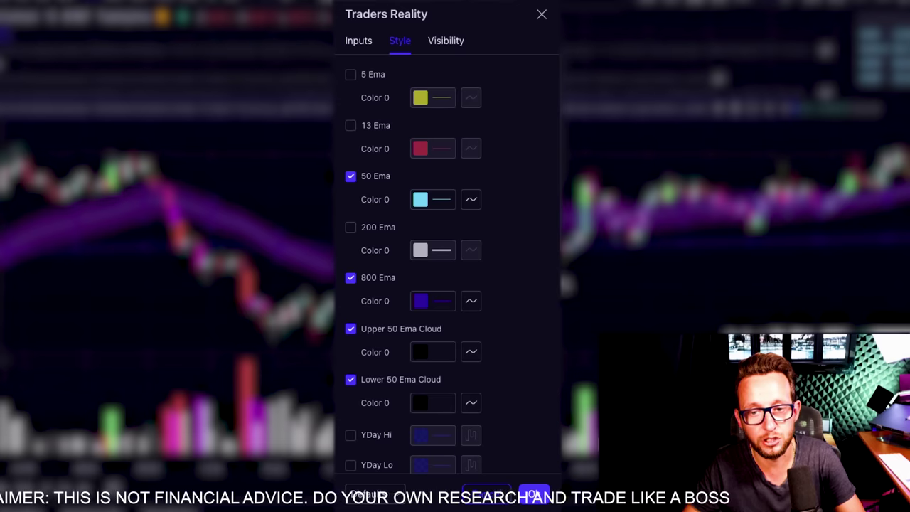
pyautogui.scroll(-1, 429, 321)
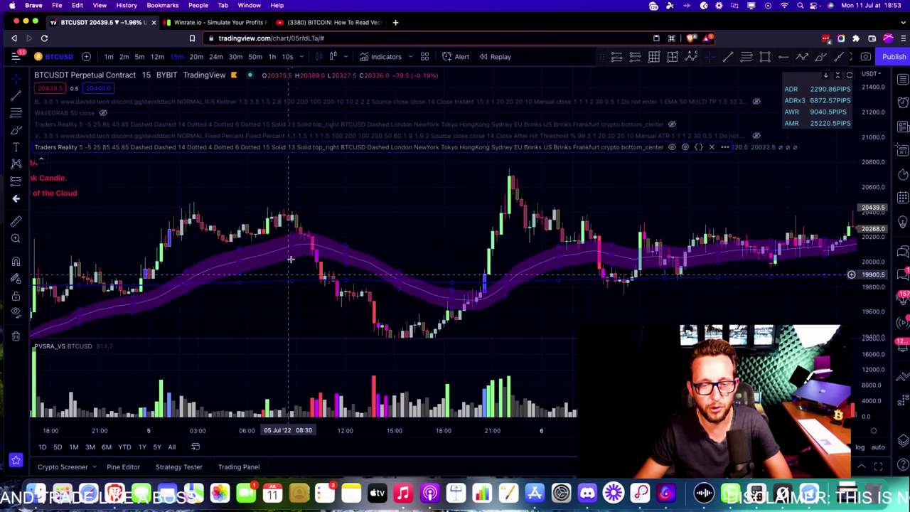
# Step: Pan the chart back to earlier hours until the Long and Short Entries notes appear
pyautogui.hscroll(3, 424, 226)
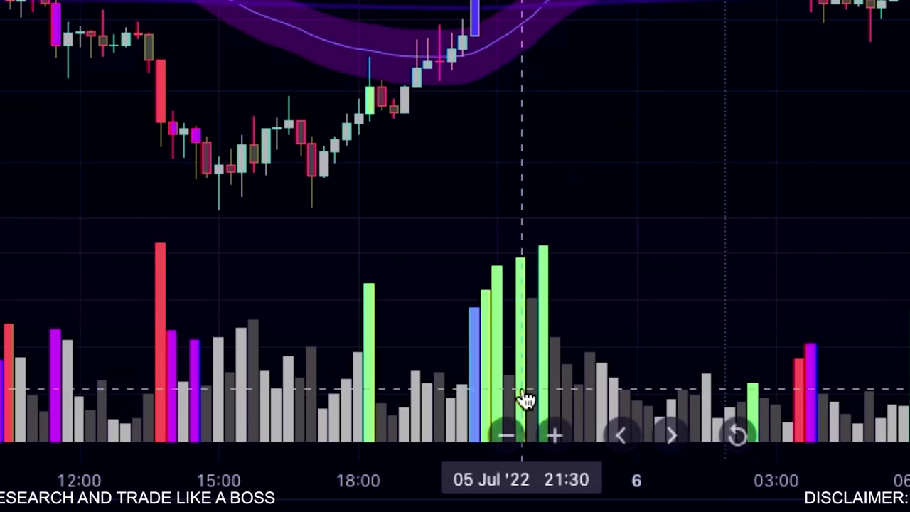
pyautogui.hscroll(-5, 121, 384)
pyautogui.moveTo(85, 395); pyautogui.dragTo(446, 393)
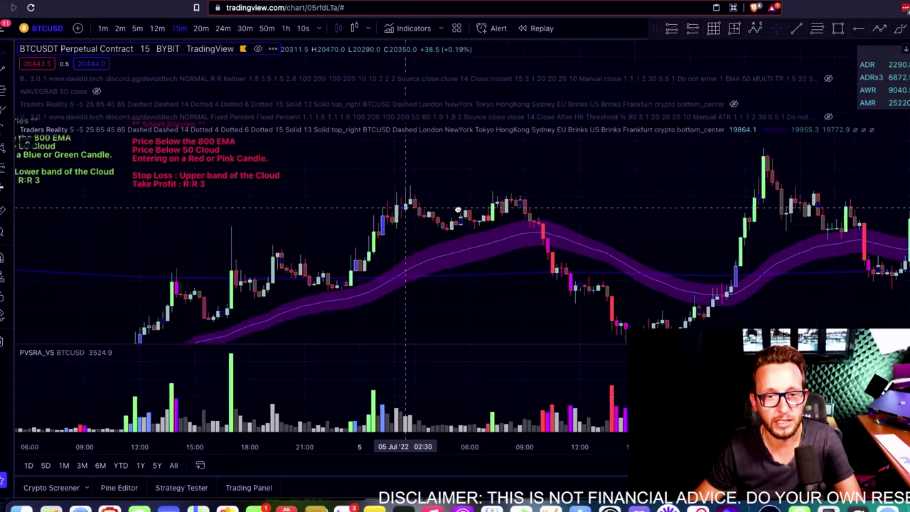
pyautogui.moveTo(458, 212); pyautogui.dragTo(647, 255)
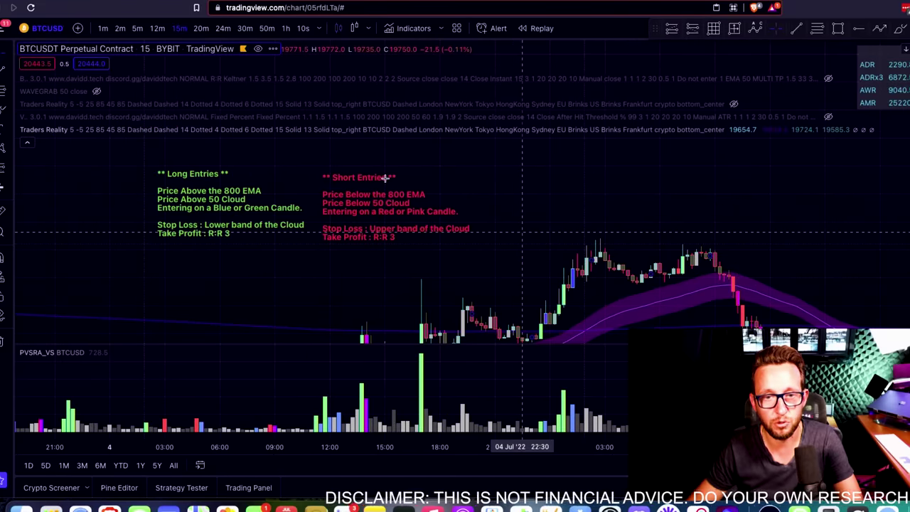
# Step: Collapse the indicator legends and pan past the entry notes to the 5 Jul candles
pyautogui.click(26, 145)
pyautogui.moveTo(309, 258); pyautogui.dragTo(303, 170)
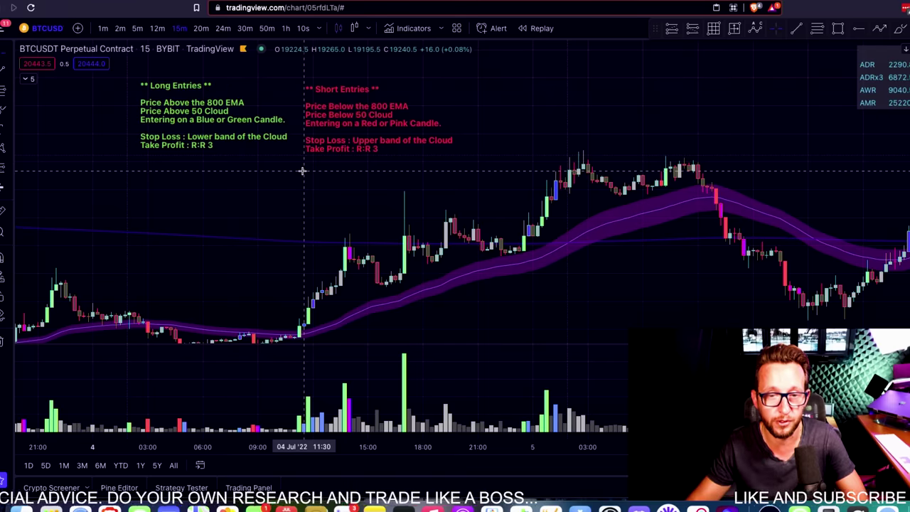
pyautogui.moveTo(297, 173); pyautogui.dragTo(306, 181)
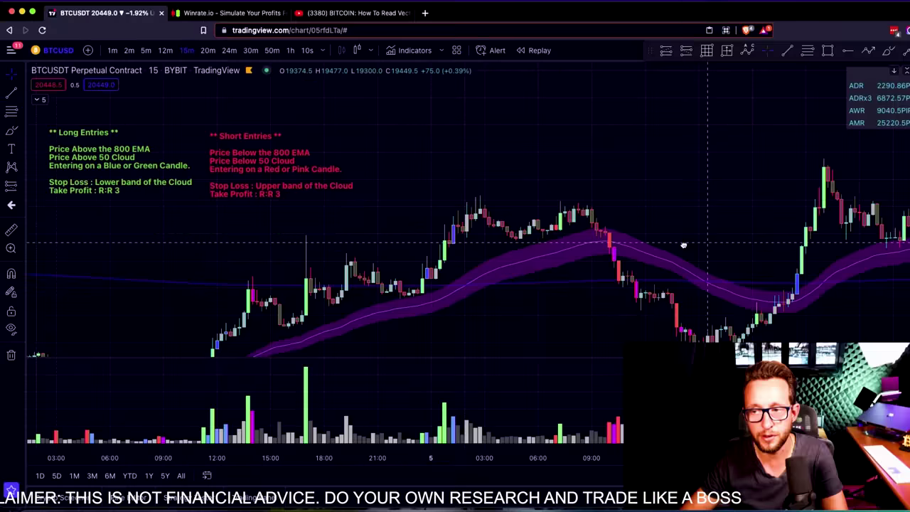
pyautogui.moveTo(676, 234); pyautogui.dragTo(448, 225)
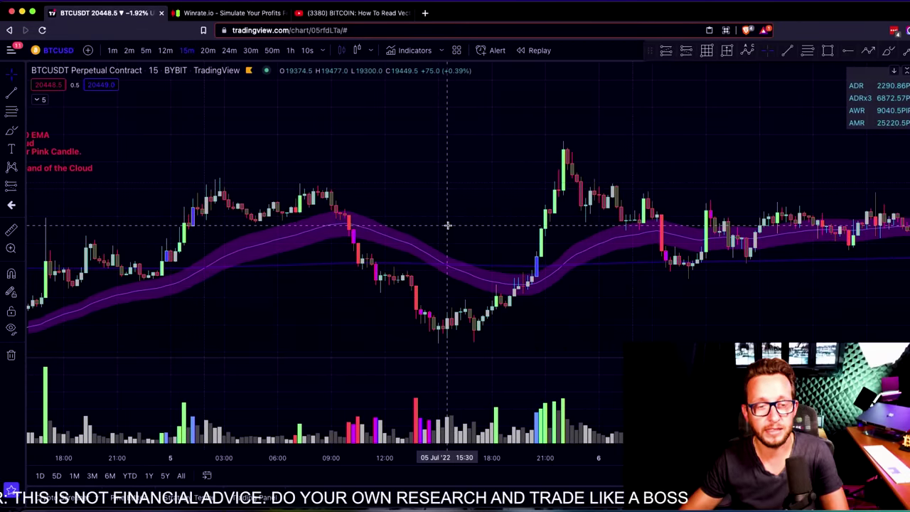
# Step: Select the Long Position drawing tool from the forecasting tools
pyautogui.click(12, 112)
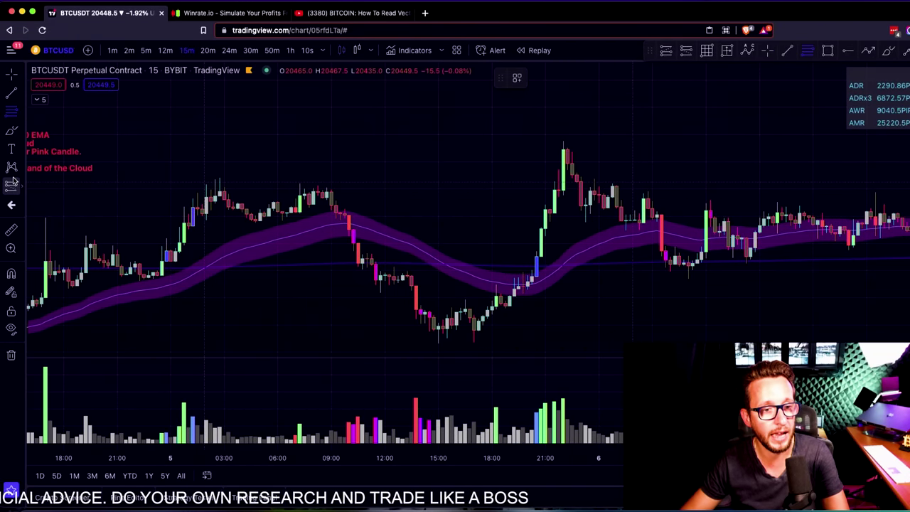
pyautogui.moveTo(12, 184)
pyautogui.click(71, 188)
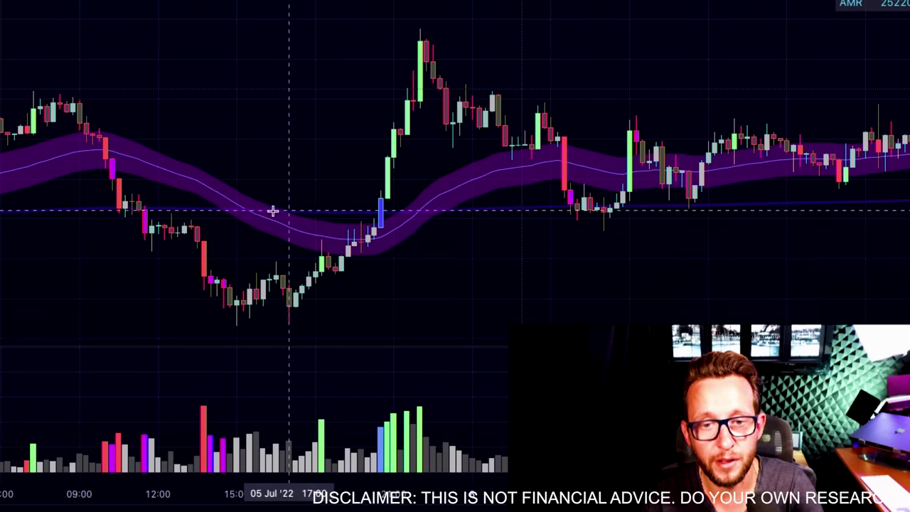
# Step: Place a long position on the blue entry candle with a tighter stop and 3:1 target
pyautogui.click(388, 197)
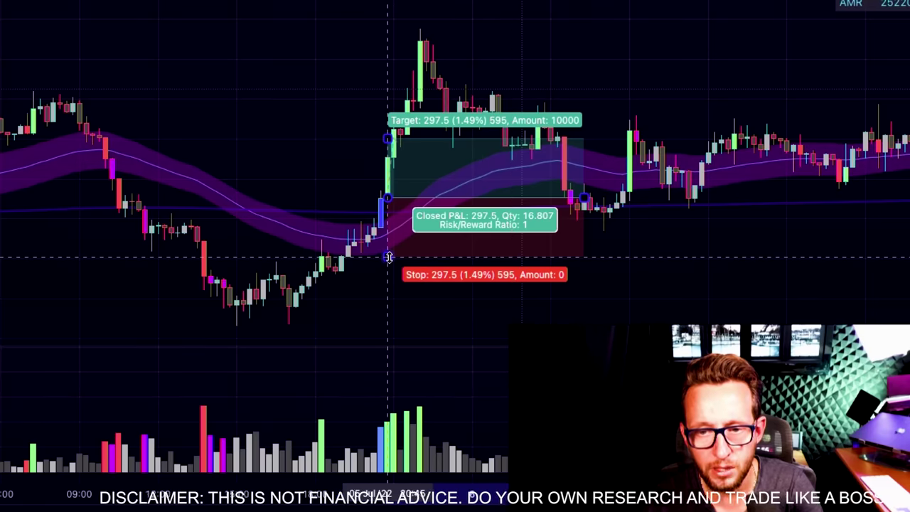
pyautogui.moveTo(389, 254); pyautogui.dragTo(390, 251)
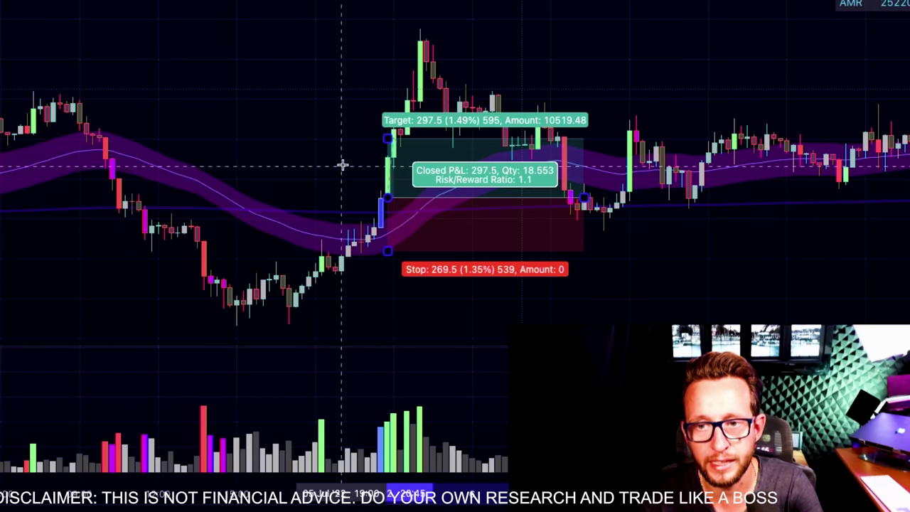
pyautogui.moveTo(388, 135); pyautogui.dragTo(382, 36)
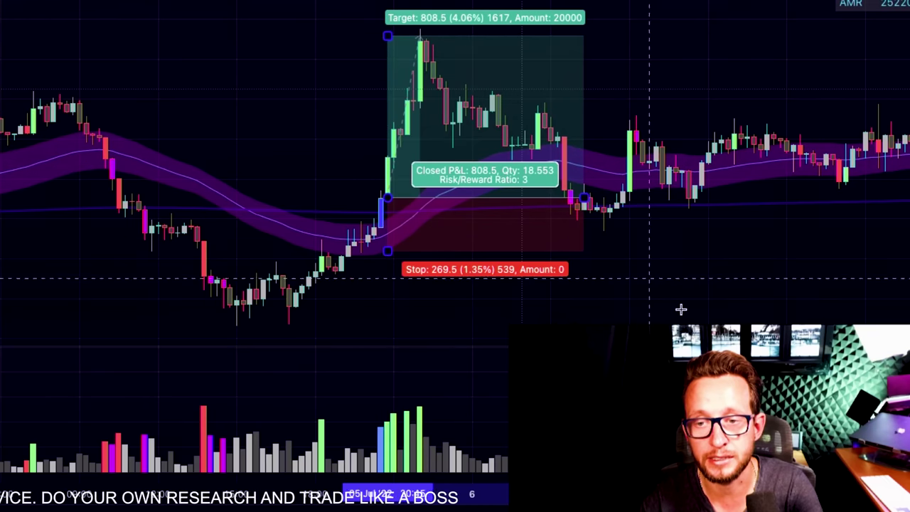
pyautogui.click(708, 316)
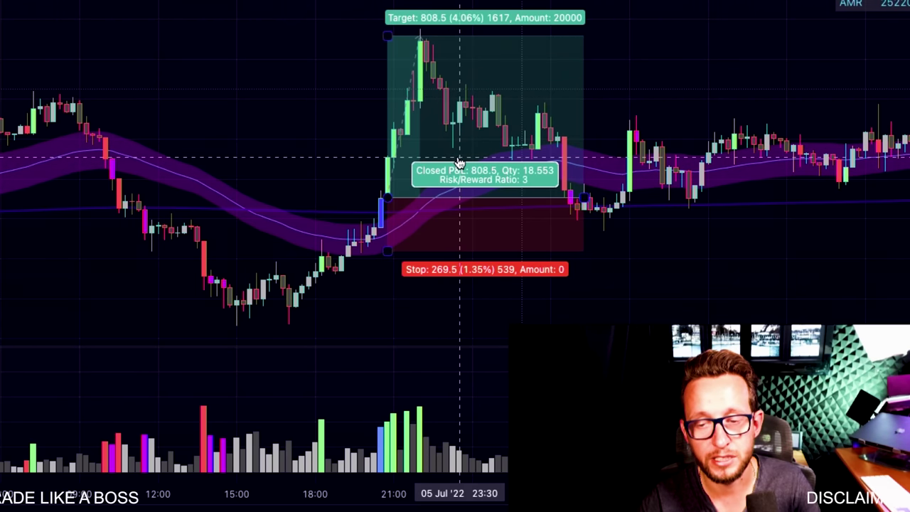
# Step: Place a short position on the earlier pink candle and drag its target deeper
pyautogui.moveTo(9, 126); pyautogui.dragTo(63, 87)
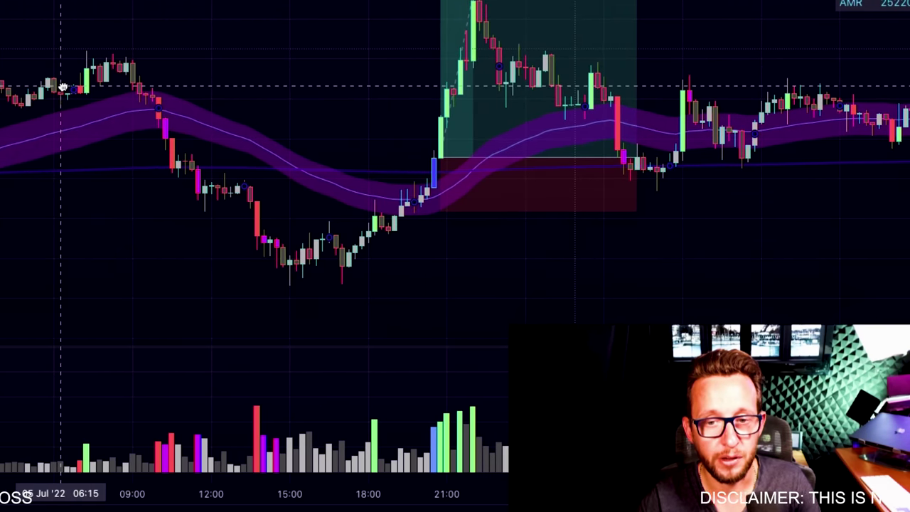
pyautogui.click(198, 168)
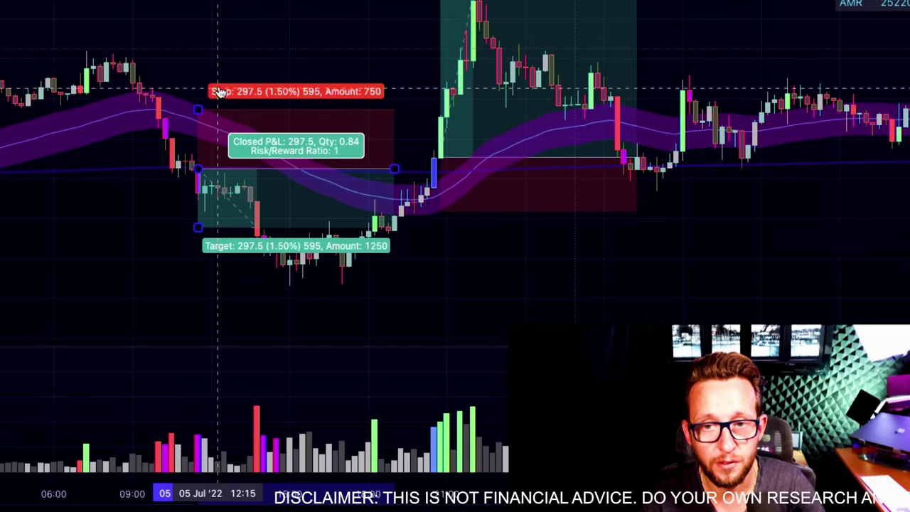
pyautogui.moveTo(199, 63); pyautogui.dragTo(177, 63)
pyautogui.moveTo(175, 106); pyautogui.dragTo(181, 104)
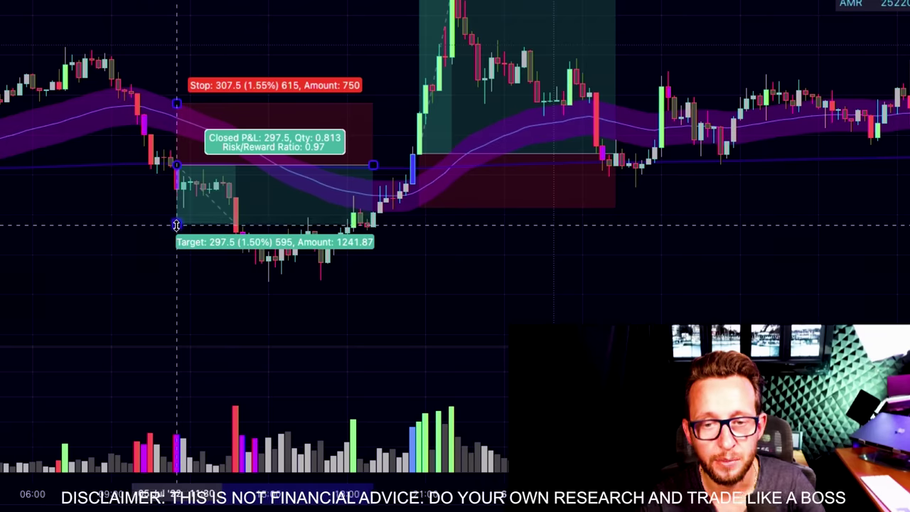
pyautogui.moveTo(176, 225); pyautogui.dragTo(184, 345)
pyautogui.moveTo(132, 240); pyautogui.dragTo(115, 203)
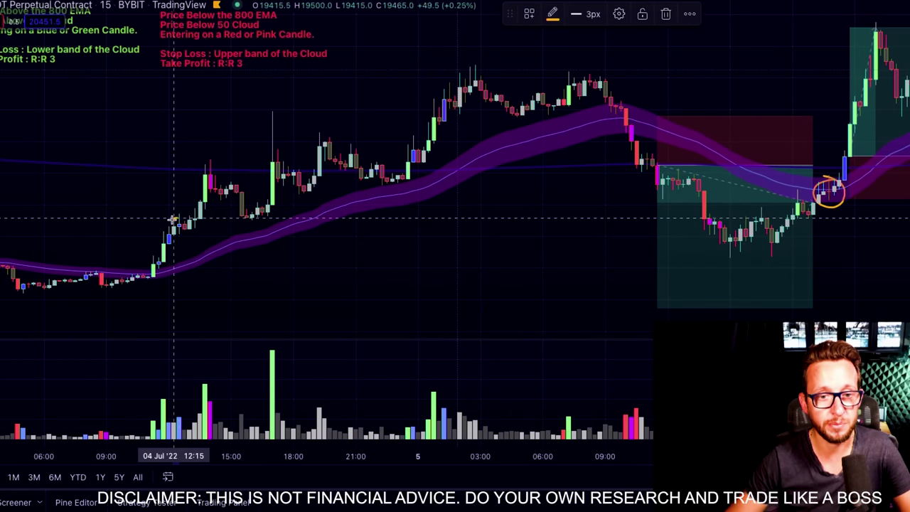
# Step: Draw orange freehand circles around the blue entry candle and the 4 July uptrend candle
pyautogui.moveTo(173, 219); pyautogui.dragTo(165, 206)
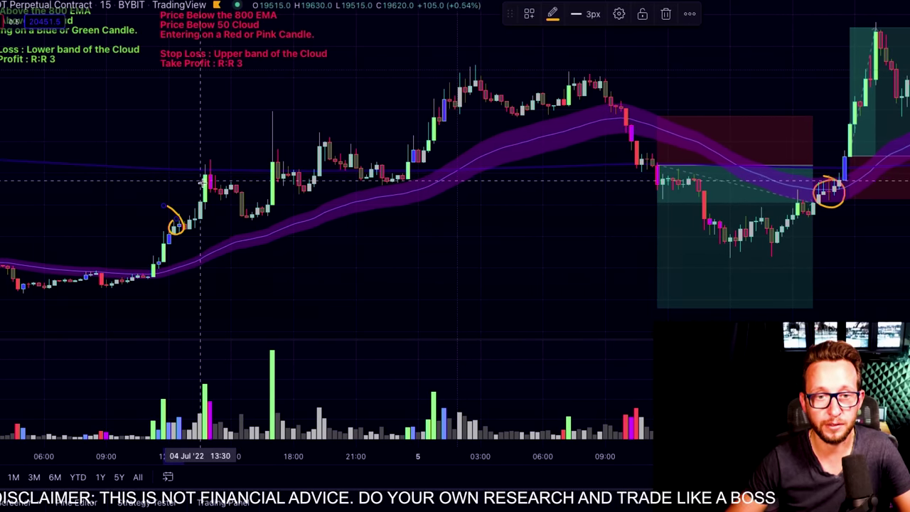
pyautogui.moveTo(208, 169)
pyautogui.mouseDown()
pyautogui.moveTo(201, 185)
pyautogui.moveTo(210, 168)
pyautogui.mouseUp()
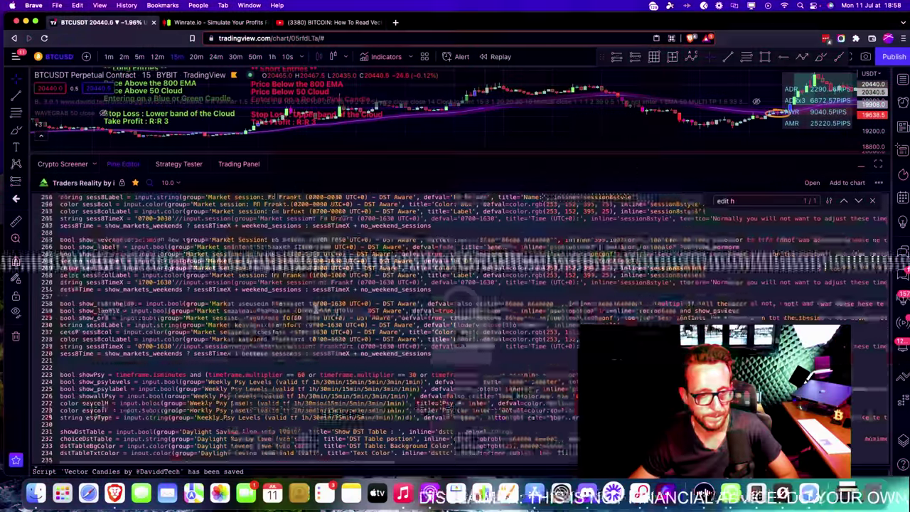
# Step: Search the Pine code for '50 ema'
pyautogui.scroll(-20, 306, 348)
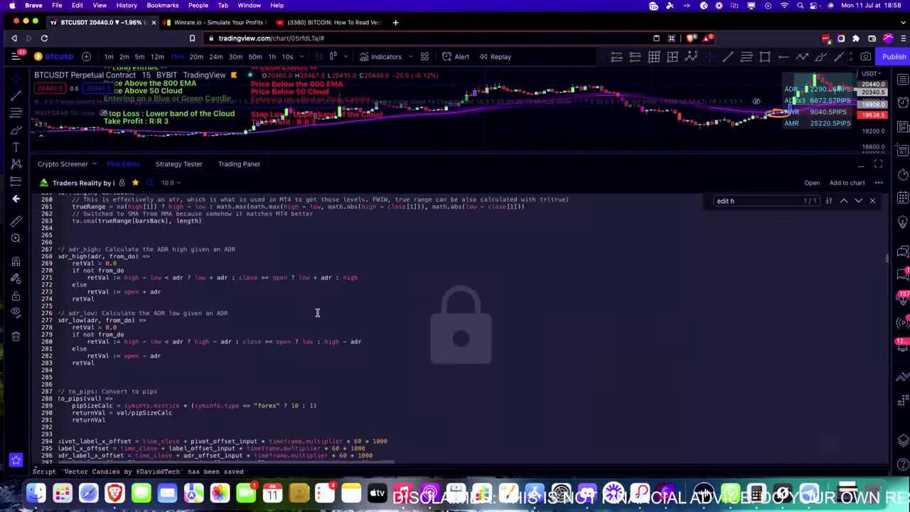
pyautogui.scroll(-14, 307, 348)
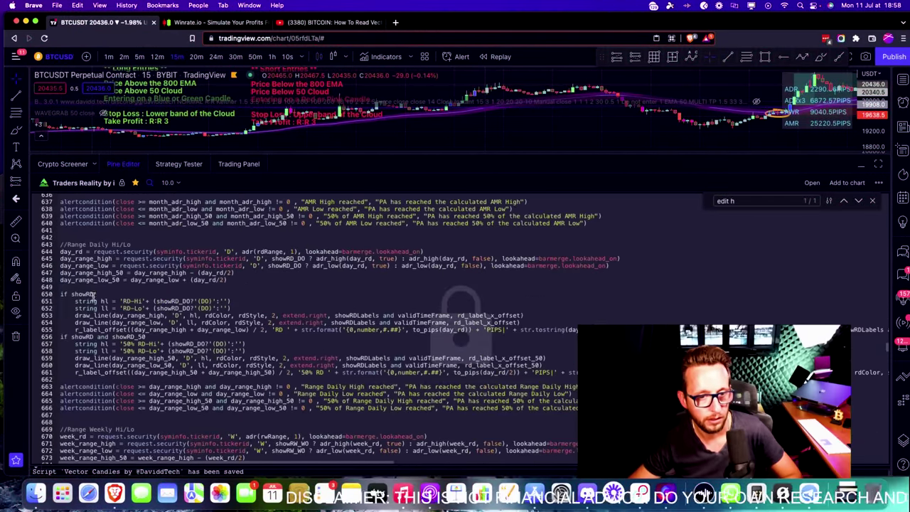
pyautogui.press('super+f')
pyautogui.write('50 em')
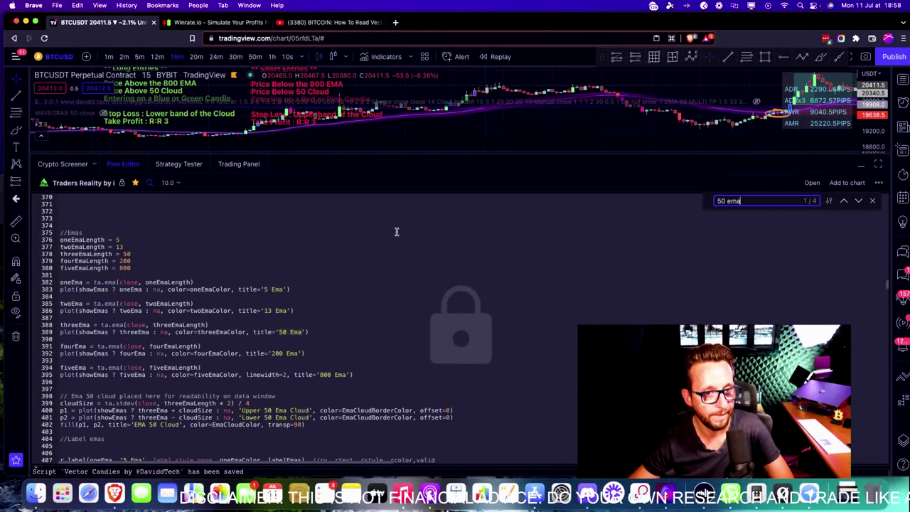
pyautogui.write('a')
pyautogui.scroll(-4, 235, 299)
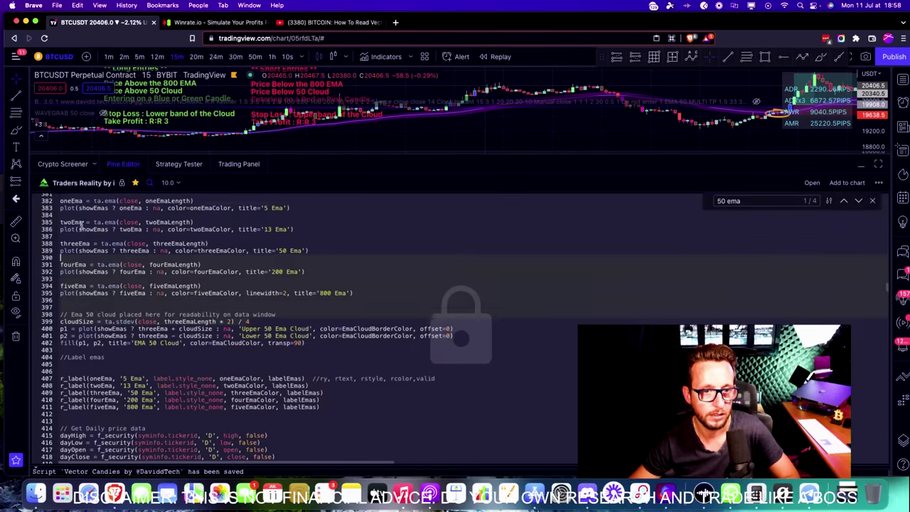
pyautogui.scroll(3, 80, 226)
# Step: Paste the copied EMA code into a new blank script and save it
pyautogui.click(861, 164)
pyautogui.click(812, 433)
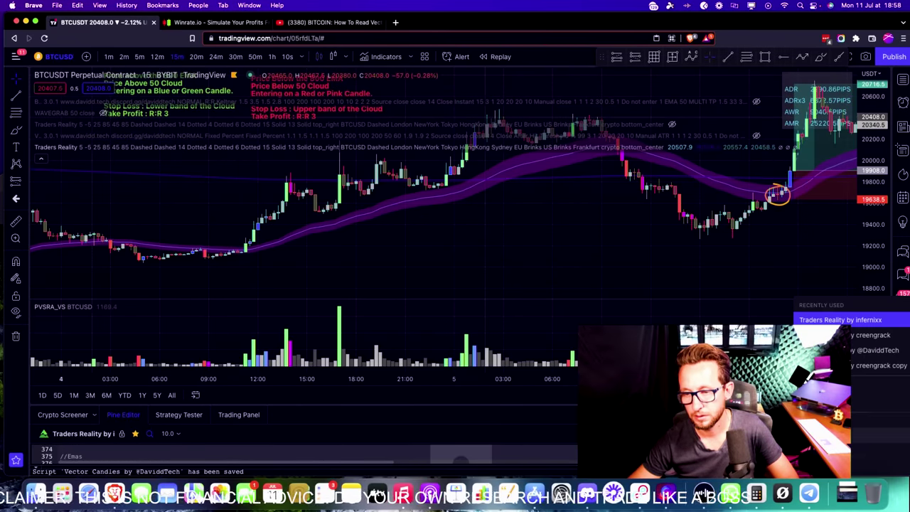
pyautogui.click(97, 263)
pyautogui.write("oneEmaLength = 5 twoEmaLength = 13 threeEmaLength = 50 fourEmaLength = 200 fiveEmaLength = 800  oneEma = ta.ema(close, oneEmaLength) plot(showEmas ? oneEma : na, color=oneEmaColor, title='5 Ema')  twoEma = ta.ema(close, twoEmaLength) plot(showEmas ? twoEma : na, color=twoEmaColor, title='13 Ema')  threeEma = ta.ema(close, threeEmaLength) plot(showEmas ? threeEma : na, color=threeEmaColor, title='50 Ema')  fourEma = ta.ema(close, fourEmaLength) plot(showEmas ? fourEma : na, color=fourEmaColor, title='200 Ema')  fiveEma = ta.ema(close, fiveEmaLength) plot(showEmas ? fiveEma : na, color=fiveEmaColor, linewidth=2, title='800 Ema')   // Ema 50 cloud placed here for readability on data window cloudSize = ta.stdev(close, threeEmaLength * 2) / 4")
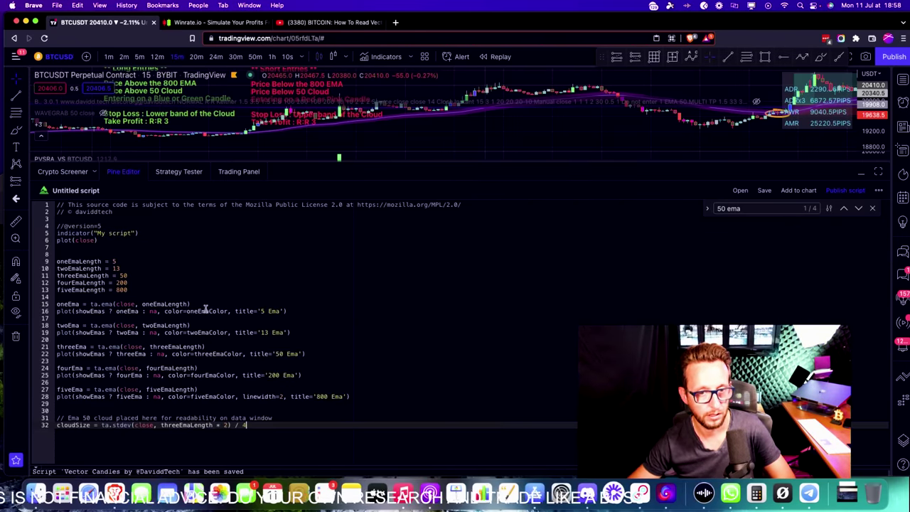
pyautogui.press('super+s')
# Step: Open the PVSRA volume script's source and save an editable copy
pyautogui.click(861, 171)
pyautogui.click(119, 293)
pyautogui.click(861, 396)
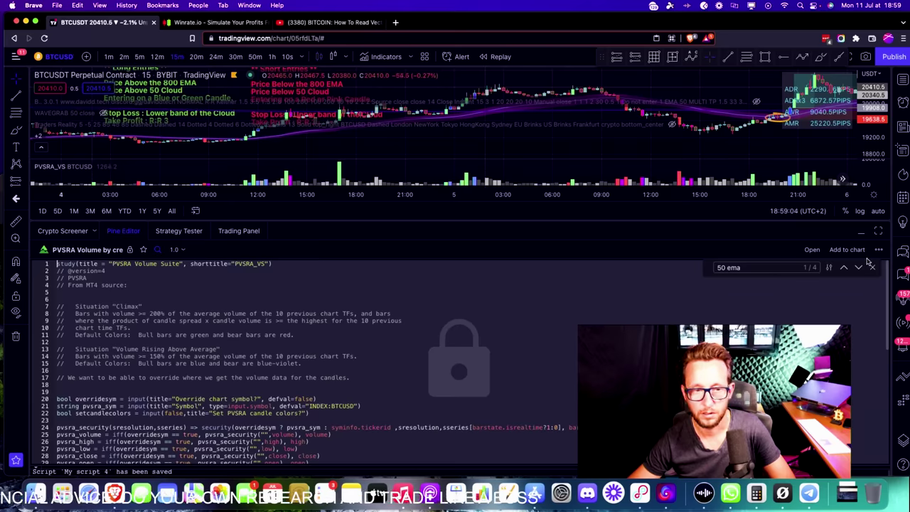
pyautogui.press('super+s')
pyautogui.press('Return')
pyautogui.click(879, 250)
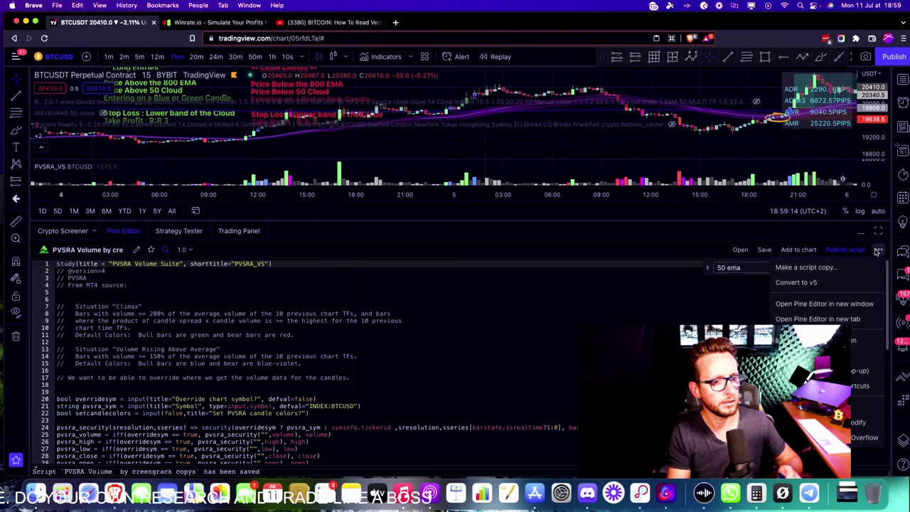
pyautogui.scroll(-10, 426, 355)
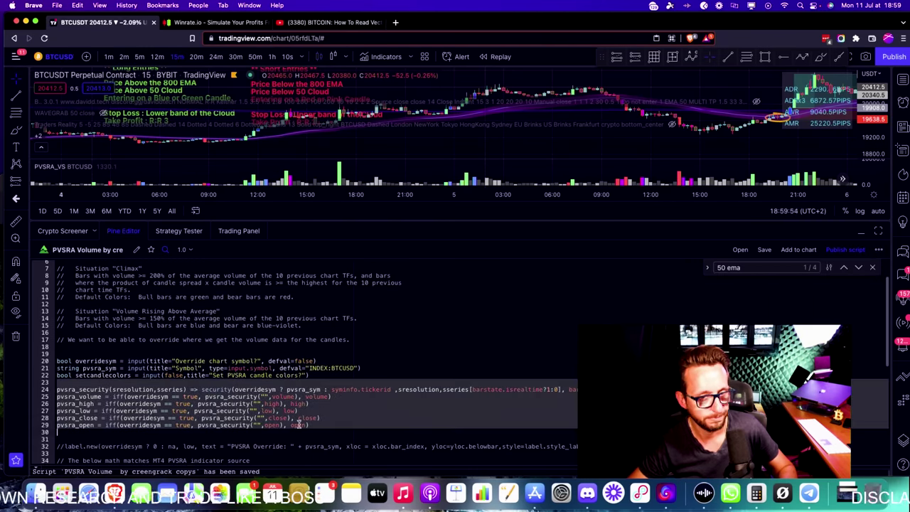
pyautogui.click(241, 448)
# Step: Paste the PVSRA code into a new script and save it over the existing copy
pyautogui.click(740, 249)
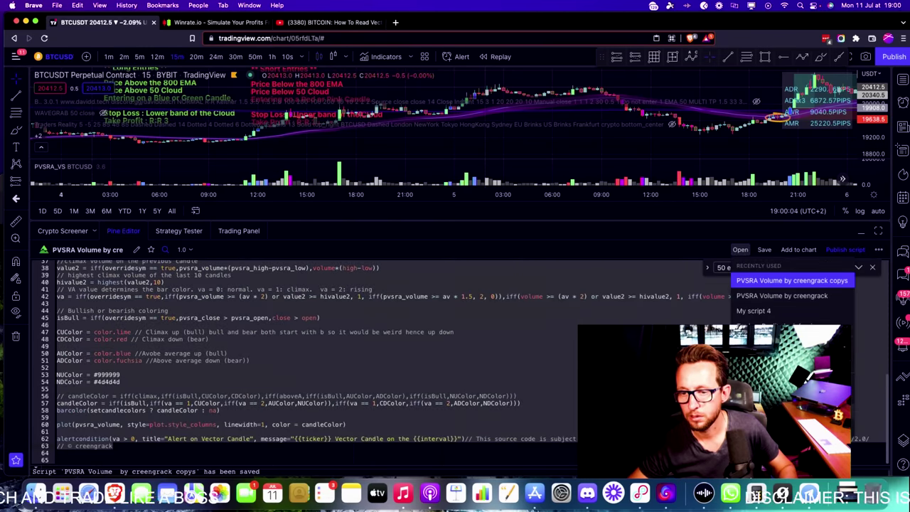
pyautogui.click(775, 270)
pyautogui.press('super+a')
pyautogui.press('super+v')
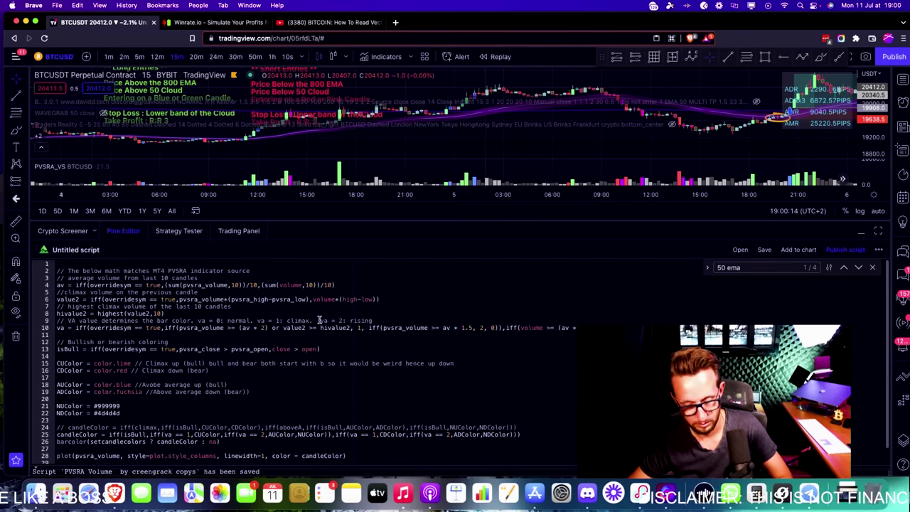
pyautogui.press('super+s')
pyautogui.click(496, 290)
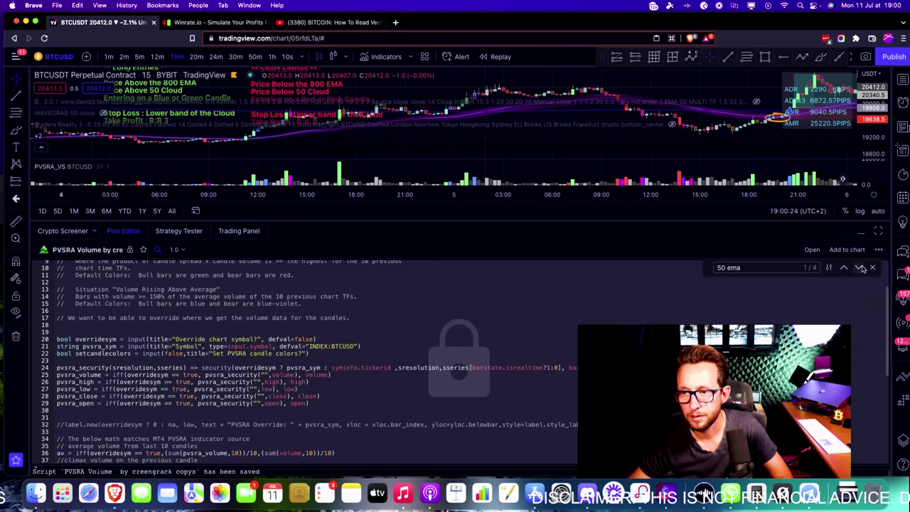
pyautogui.press('super+s')
pyautogui.click(537, 291)
pyautogui.click(540, 292)
# Step: Replace the input call on line 20 with plain false and compile the script
pyautogui.scroll(-2, 214, 334)
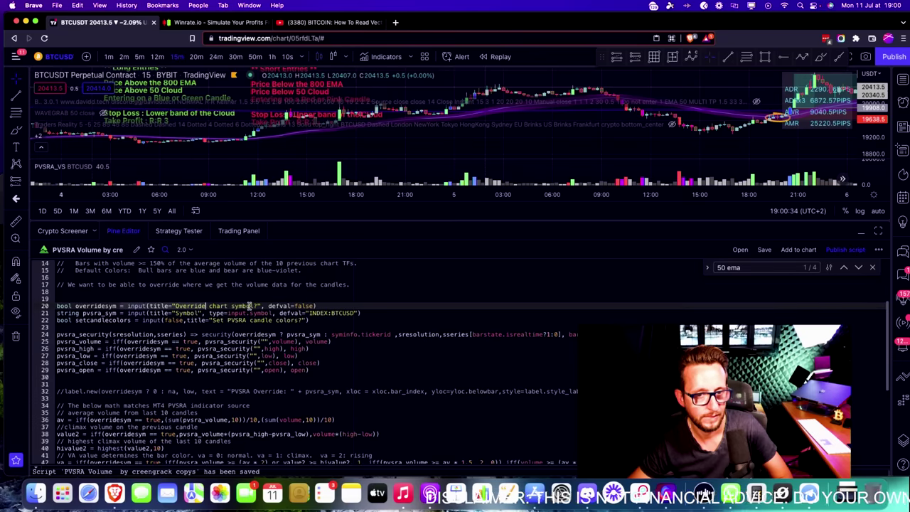
pyautogui.moveTo(293, 306)
pyautogui.mouseDown()
pyautogui.moveTo(120, 305)
pyautogui.moveTo(308, 313)
pyautogui.mouseUp()
pyautogui.press('BackSpace')
pyautogui.press('BackSpace')
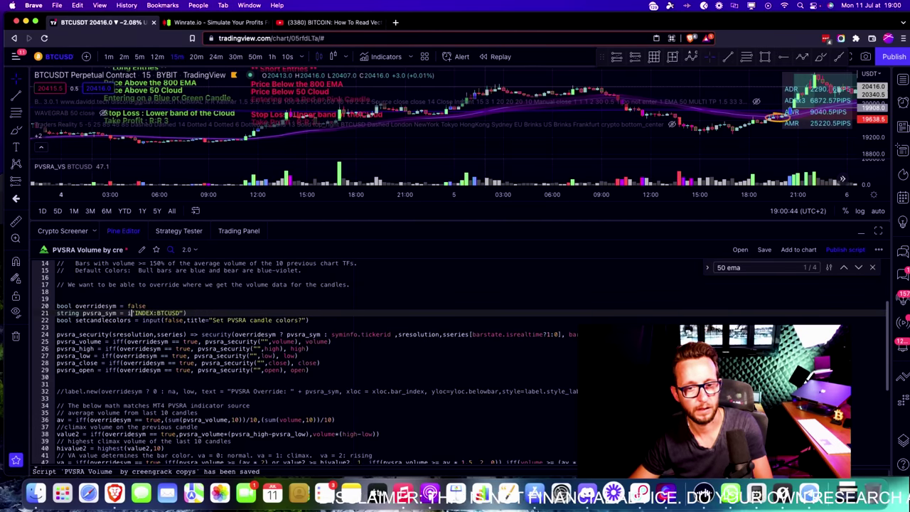
pyautogui.scroll(-5, 204, 323)
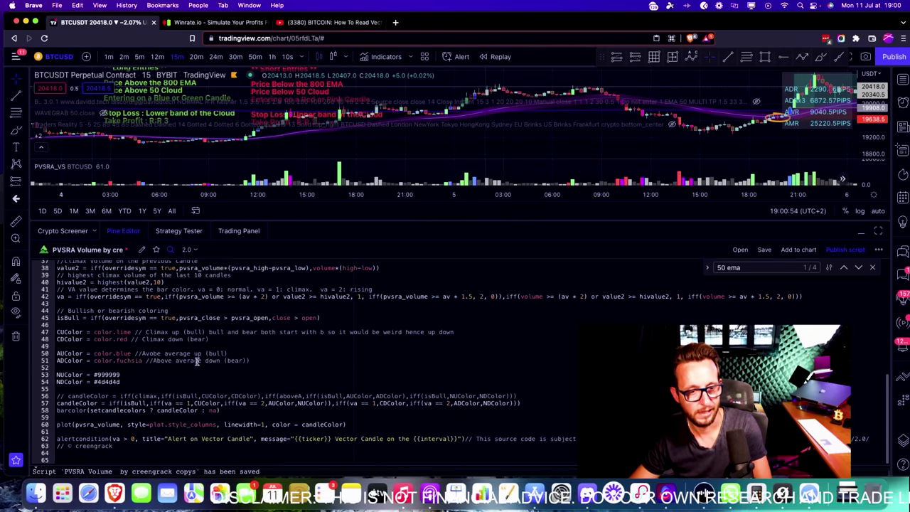
pyautogui.scroll(10, 862, 266)
pyautogui.hotkey('ctrl', 's')
# Step: Duplicate the iff_5 to iff_8 lines below the originals
pyautogui.scroll(-10, 504, 291)
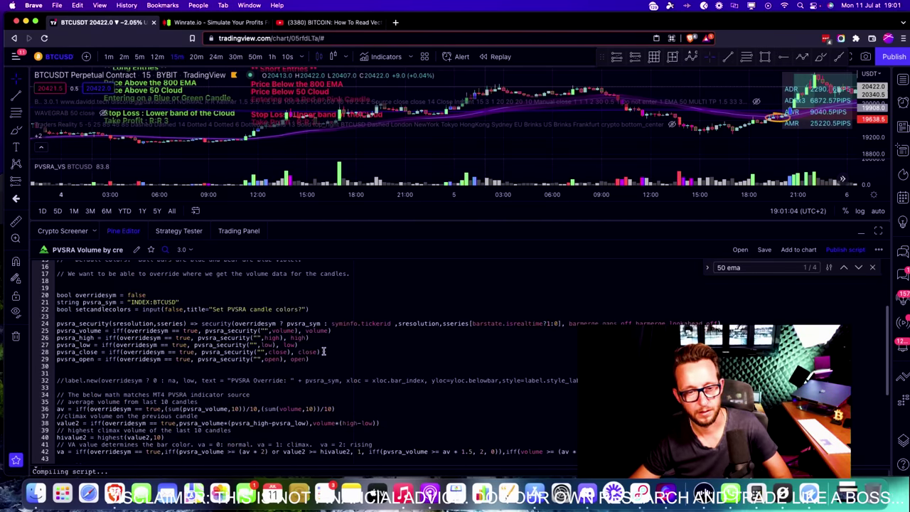
pyautogui.moveTo(57, 396); pyautogui.dragTo(63, 367)
pyautogui.hotkey('ctrl', 'c')
pyautogui.press('Right')
pyautogui.press('Return')
pyautogui.press('Return')
pyautogui.press('Return')
pyautogui.press('Return')
pyautogui.hotkey('ctrl', 'v')
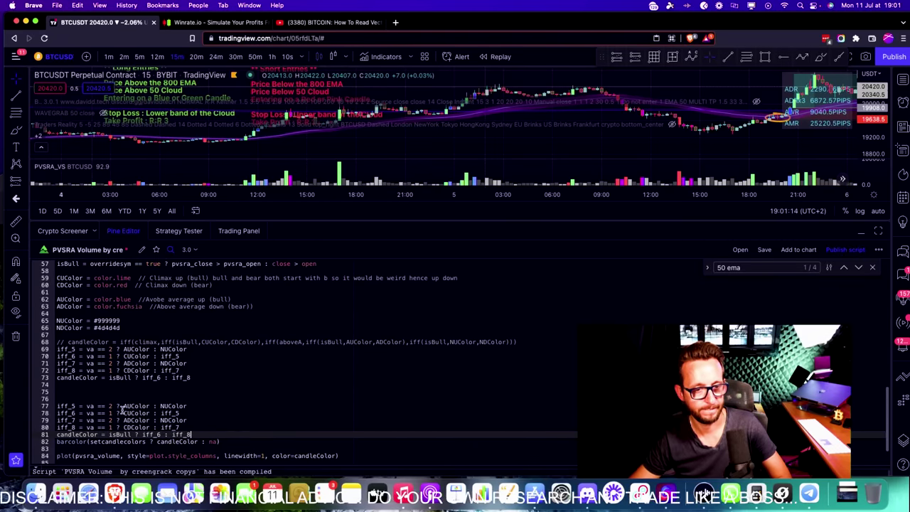
# Step: Append _algo to the duplicated iff_5, iff_6, iff_7 and iff_8 variables on lines 77–80
pyautogui.click(86, 406)
pyautogui.write('_algo')
pyautogui.click(74, 413)
pyautogui.write('_algo')
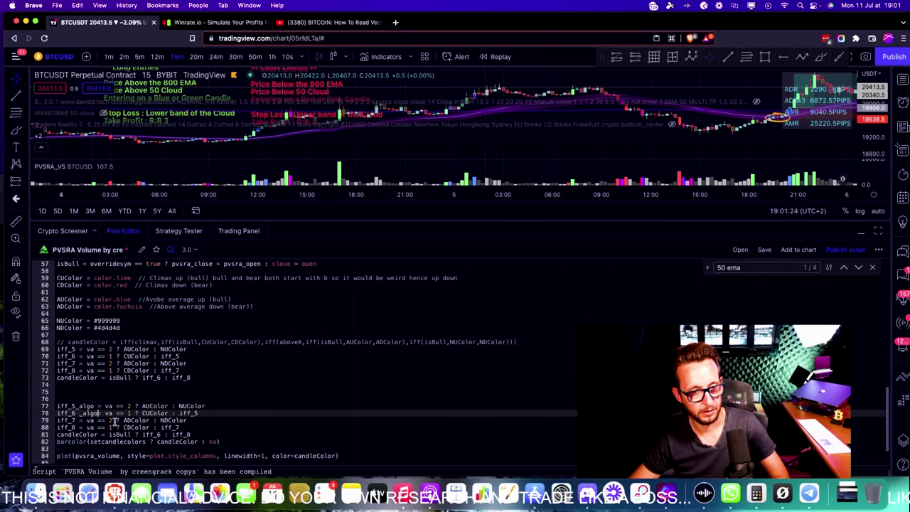
pyautogui.click(74, 420)
pyautogui.write('_algo')
pyautogui.click(75, 427)
pyautogui.write('_algo')
pyautogui.scroll(-2, 204, 374)
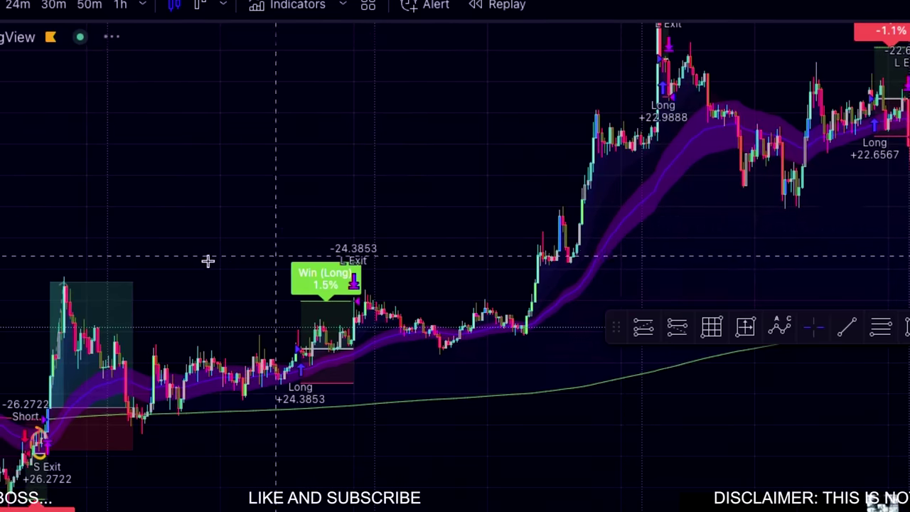
# Step: Pan the backtest chart to review the winning long and the later -1.1% losing trades
pyautogui.moveTo(593, 264); pyautogui.dragTo(500, 345)
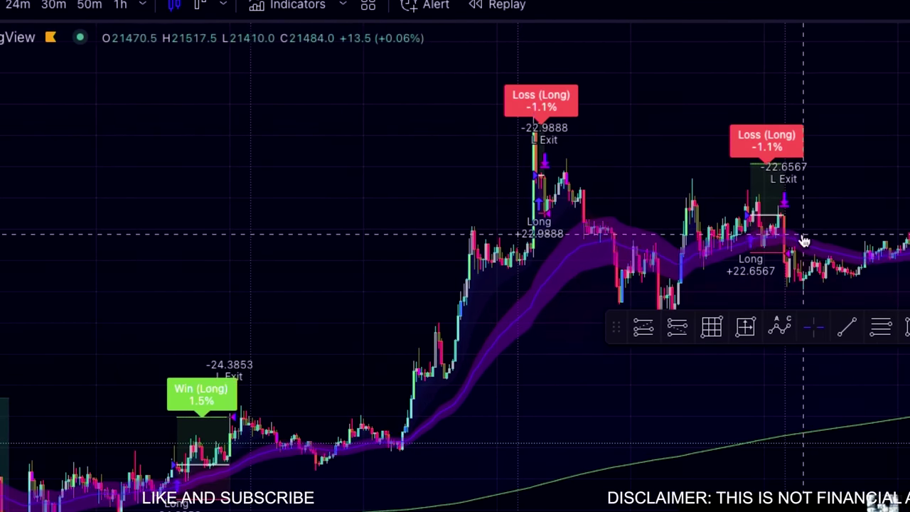
pyautogui.moveTo(785, 252); pyautogui.dragTo(679, 283)
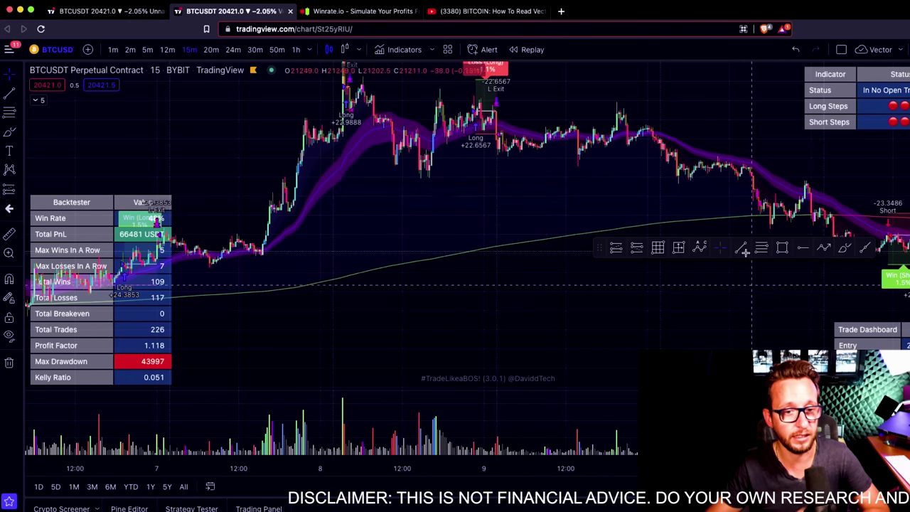
pyautogui.moveTo(231, 215); pyautogui.dragTo(324, 216)
pyautogui.moveTo(279, 234); pyautogui.dragTo(123, 144)
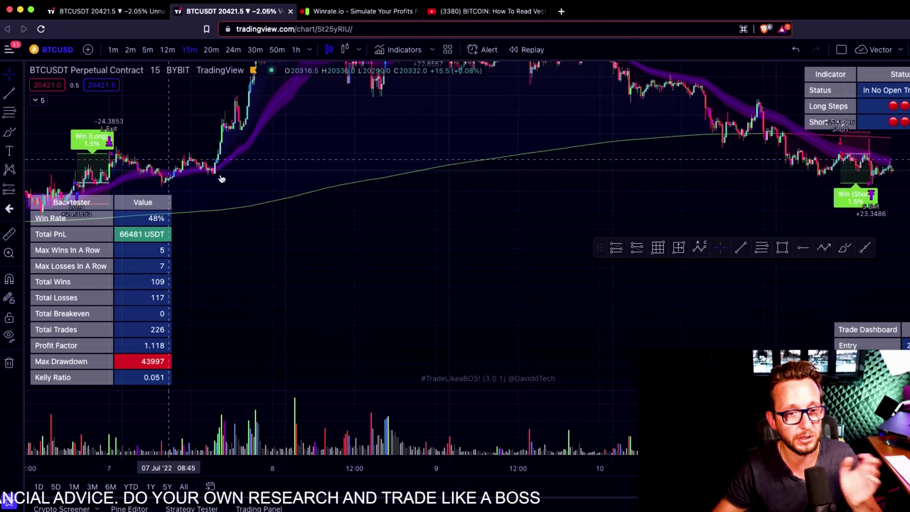
pyautogui.moveTo(351, 238); pyautogui.dragTo(256, 304)
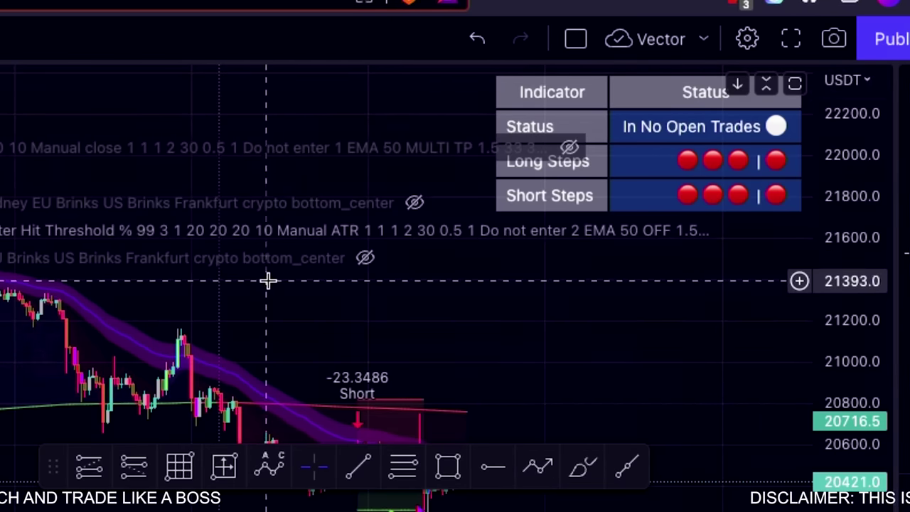
pyautogui.click(602, 231)
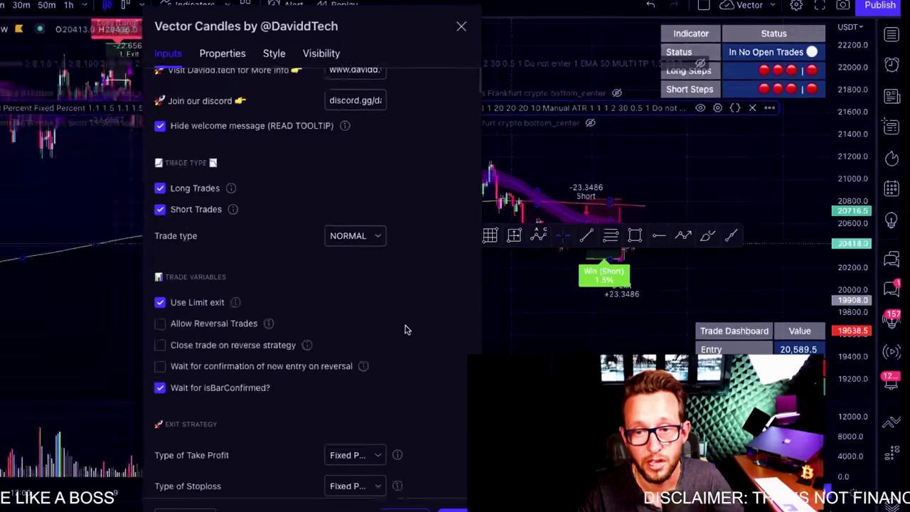
pyautogui.scroll(-10, 435, 311)
pyautogui.scroll(-20, 443, 316)
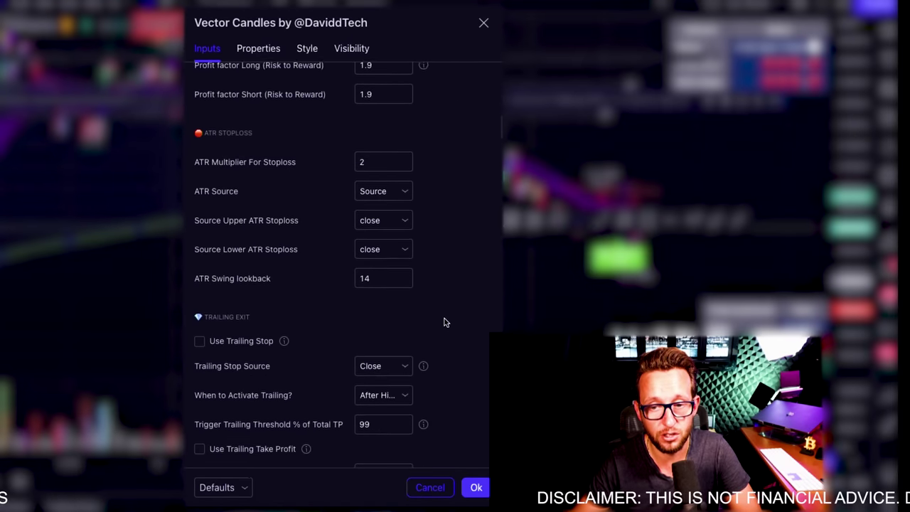
pyautogui.scroll(-20, 445, 325)
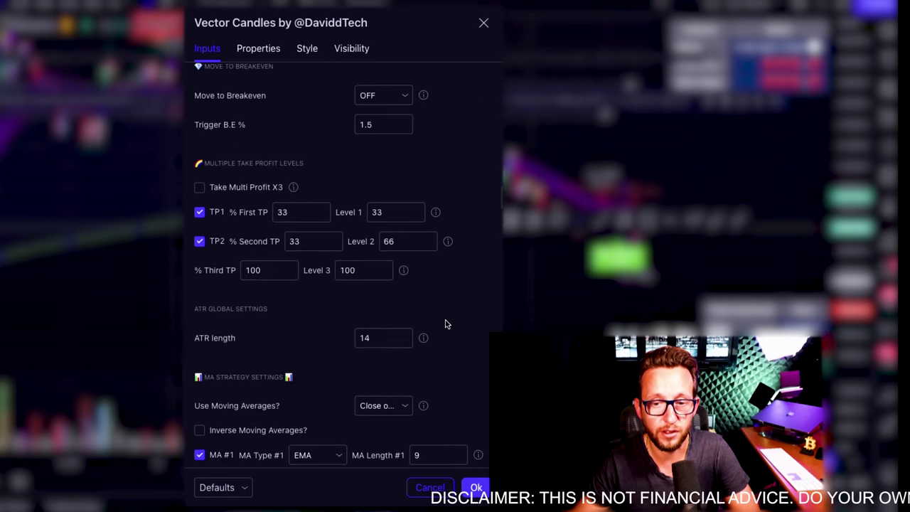
pyautogui.scroll(-1, 446, 325)
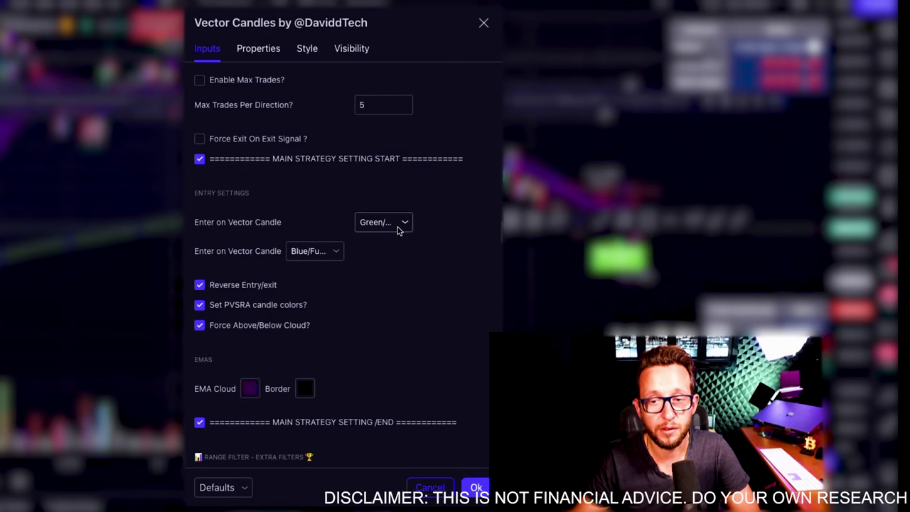
pyautogui.click(406, 224)
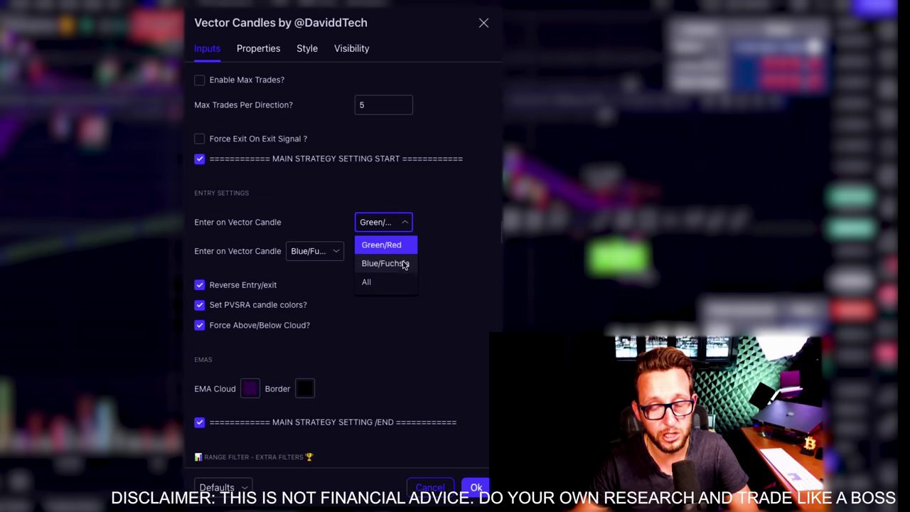
pyautogui.click(331, 223)
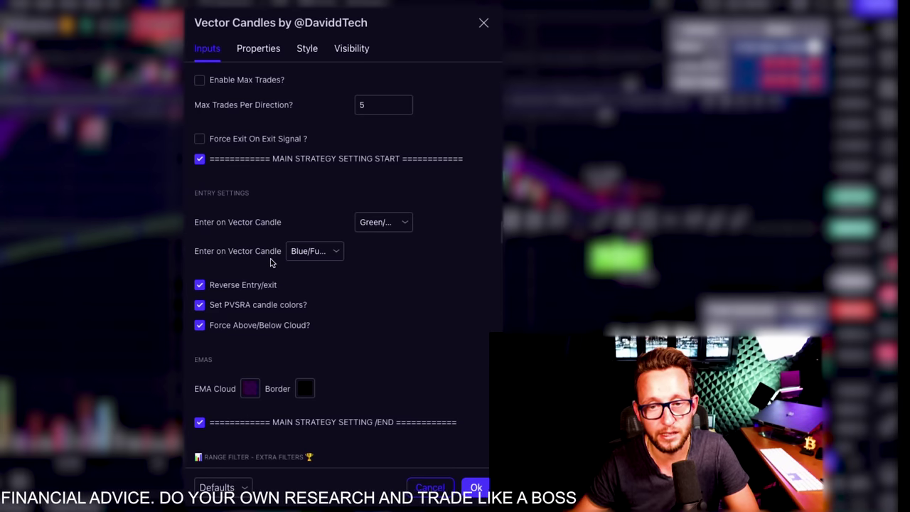
pyautogui.click(310, 257)
pyautogui.click(406, 272)
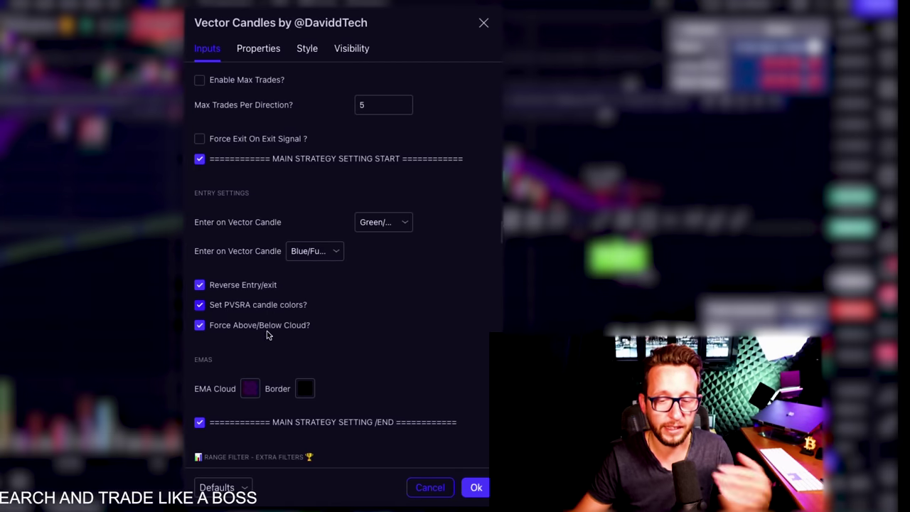
pyautogui.scroll(-10, 428, 356)
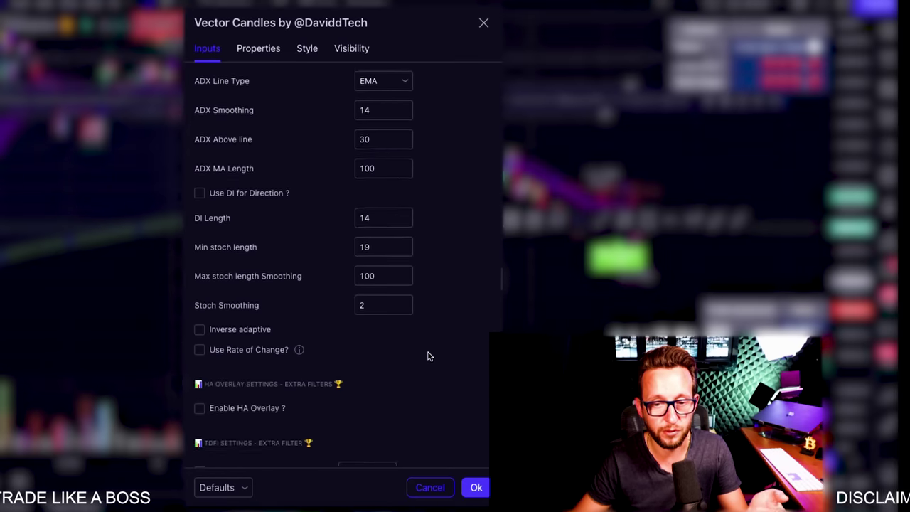
pyautogui.scroll(-10, 428, 355)
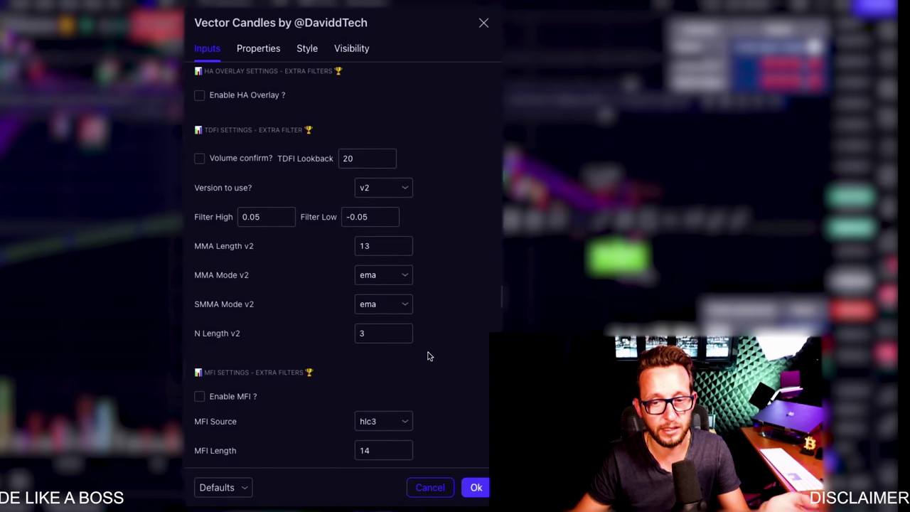
pyautogui.click(440, 488)
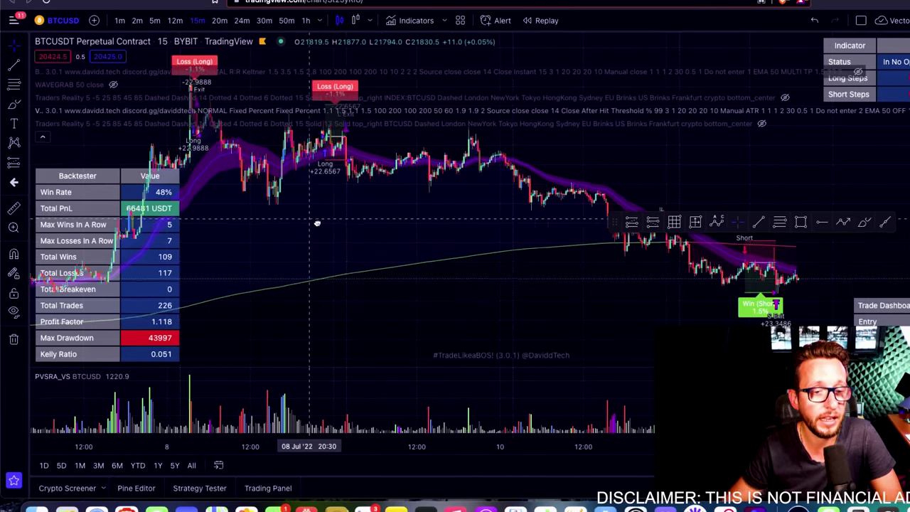
pyautogui.moveTo(317, 223); pyautogui.dragTo(287, 185)
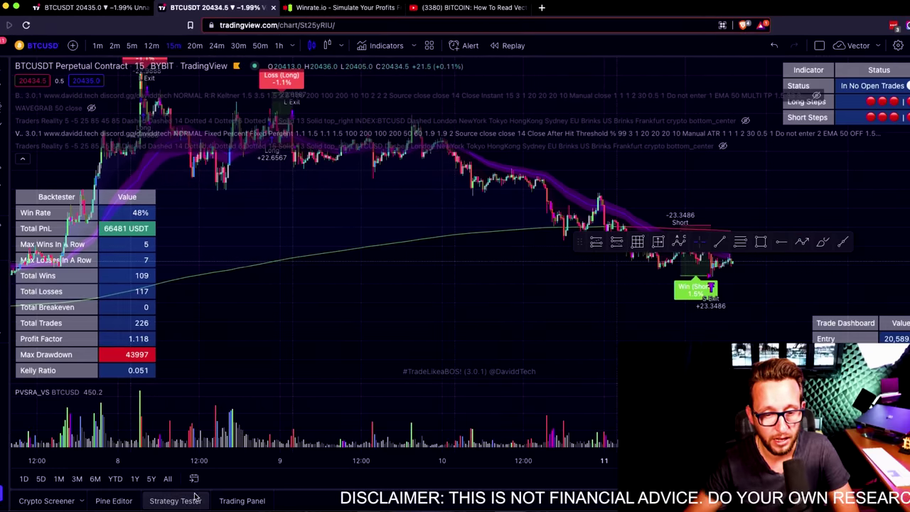
pyautogui.click(186, 500)
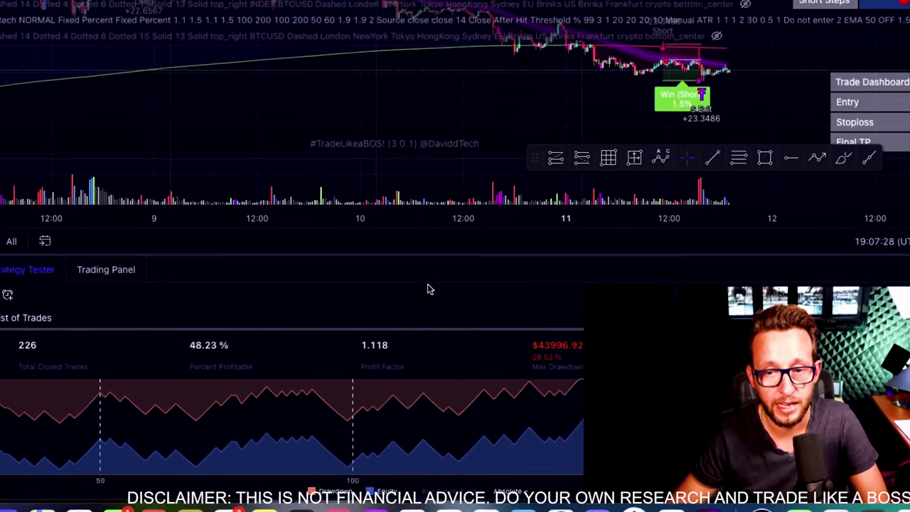
pyautogui.moveTo(428, 254); pyautogui.dragTo(406, 124)
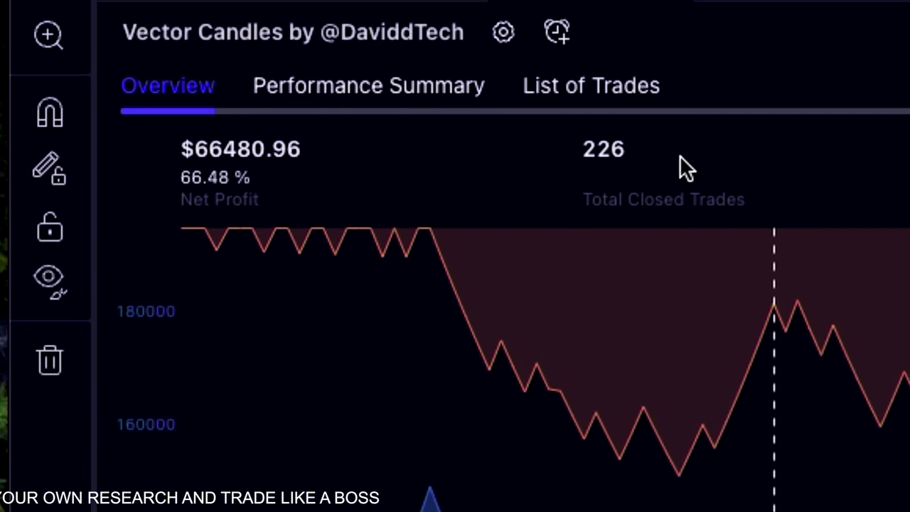
pyautogui.click(387, 80)
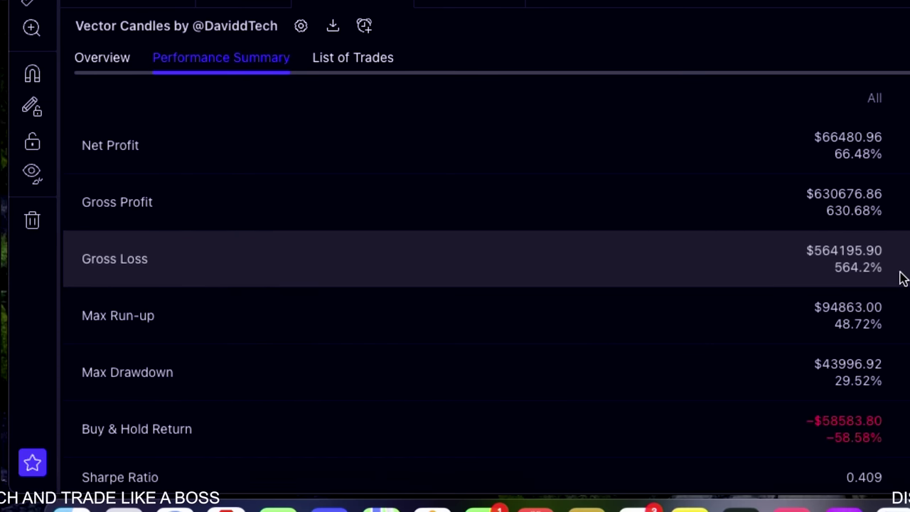
pyautogui.scroll(-1, 902, 278)
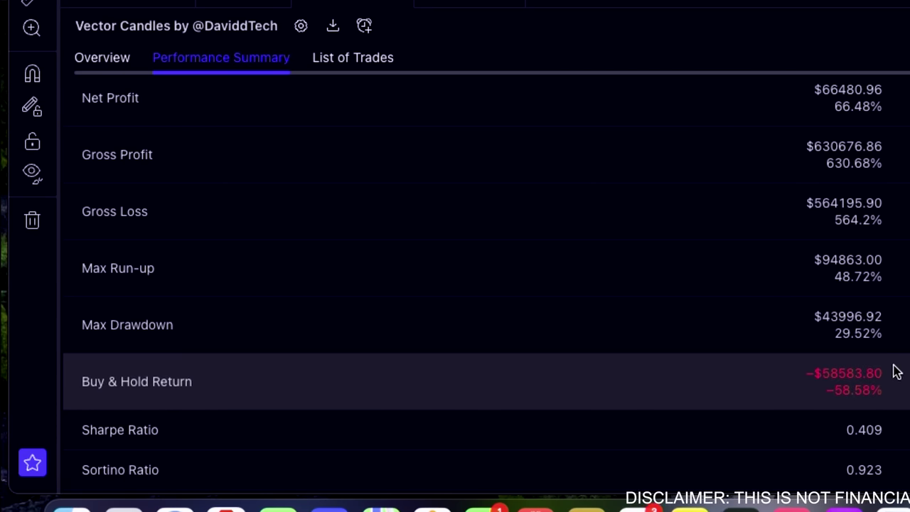
pyautogui.scroll(1, 864, 307)
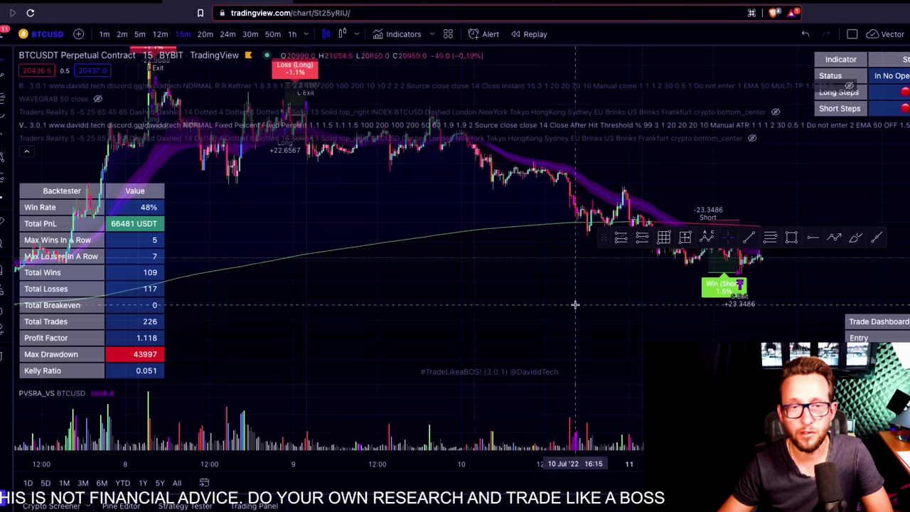
pyautogui.moveTo(384, 210); pyautogui.dragTo(331, 467)
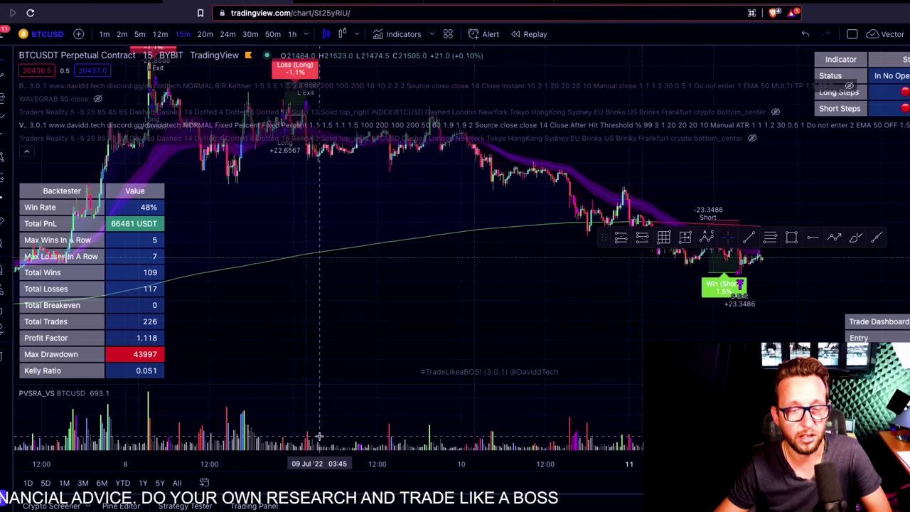
pyautogui.click(186, 506)
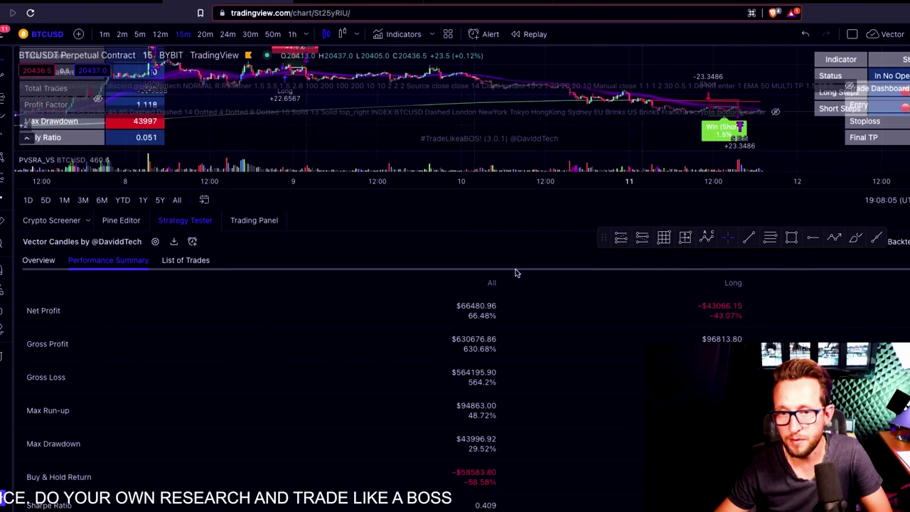
pyautogui.click(191, 261)
pyautogui.scroll(-20, 549, 341)
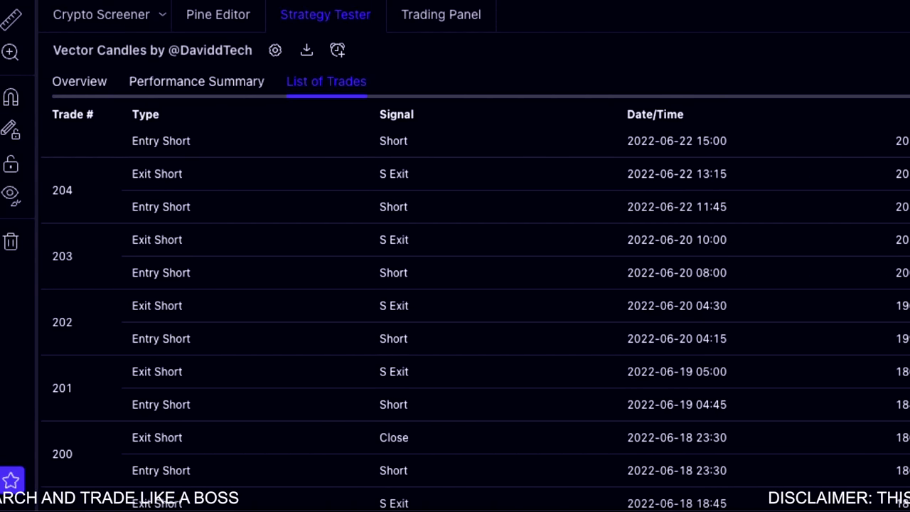
pyautogui.scroll(-20, 476, 306)
pyautogui.scroll(-12, 475, 305)
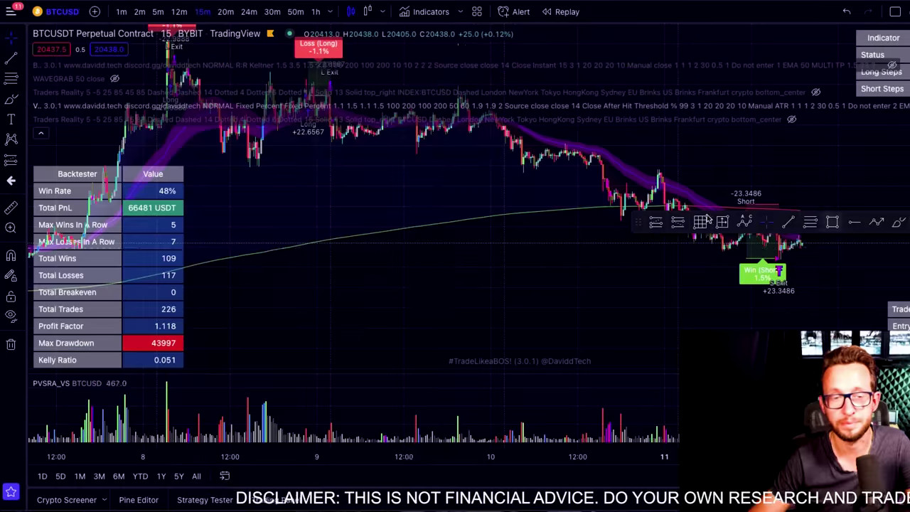
pyautogui.hscroll(-5, 467, 291)
# Step: Enlarge the chart pane, pan to a later long trade, and expand the indicator legend
pyautogui.hscroll(-5, 335, 285)
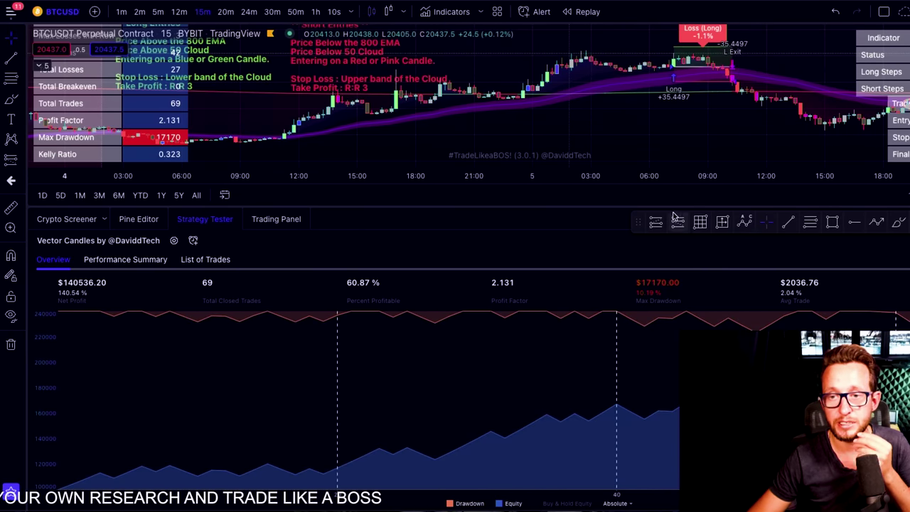
pyautogui.moveTo(610, 208); pyautogui.dragTo(610, 348)
pyautogui.moveTo(510, 164); pyautogui.dragTo(291, 168)
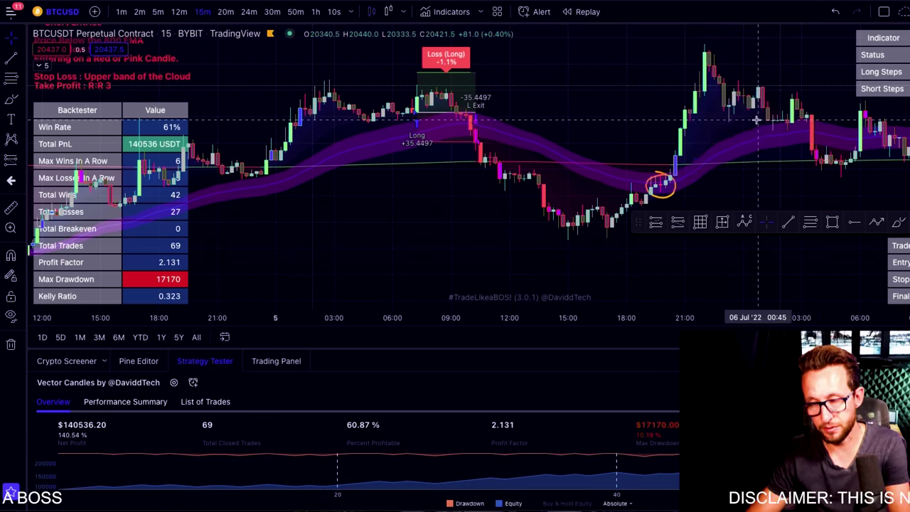
pyautogui.click(41, 64)
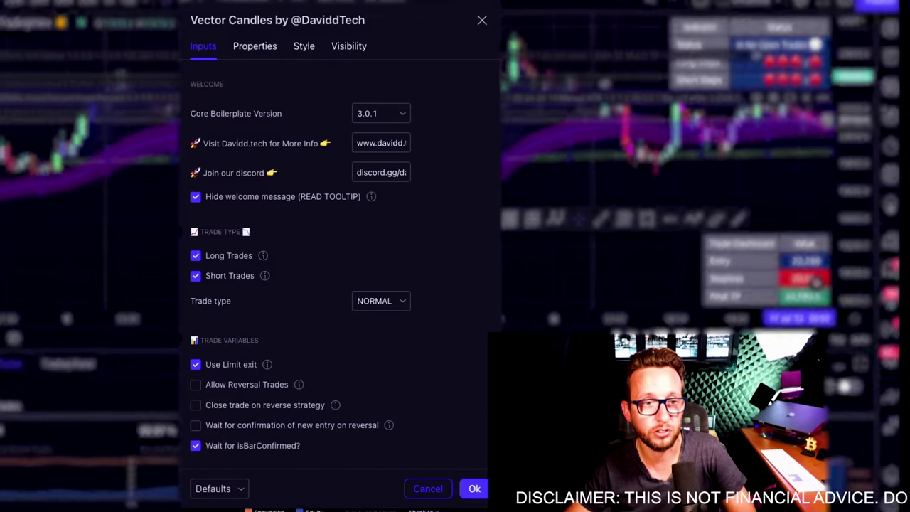
# Step: Scroll the Vector Candles Inputs down to the Week Days section
pyautogui.scroll(-5, 411, 360)
pyautogui.scroll(-14, 411, 361)
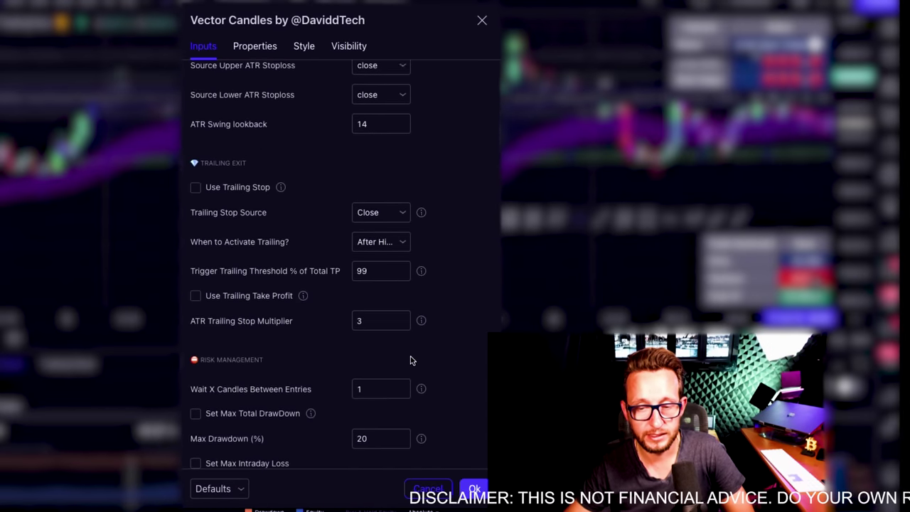
pyautogui.scroll(-16, 411, 361)
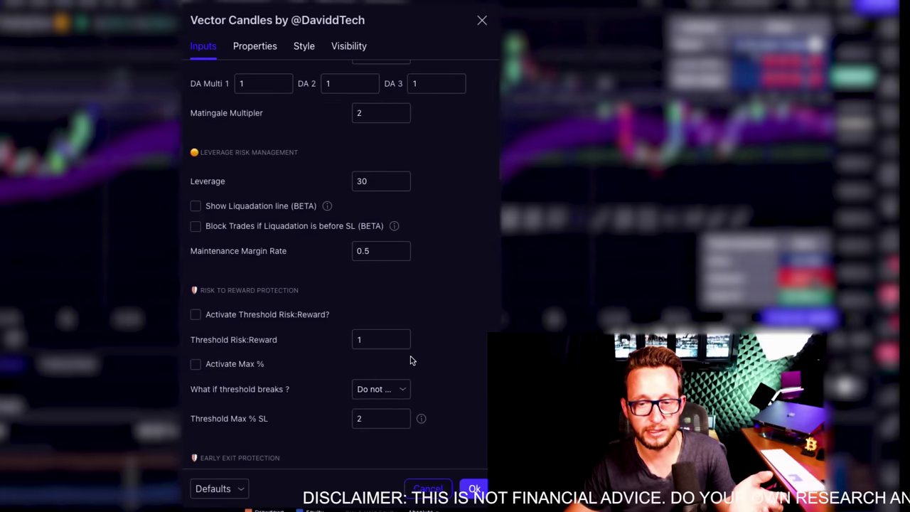
pyautogui.scroll(-16, 411, 361)
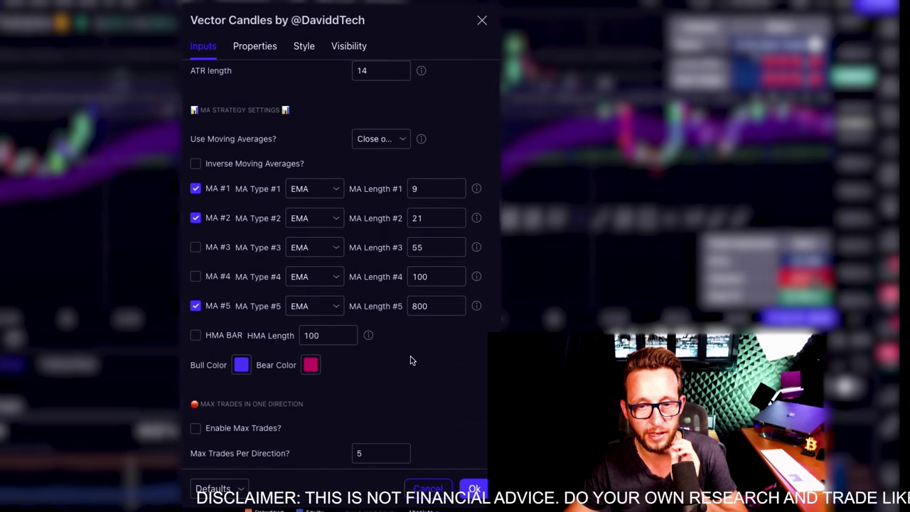
pyautogui.scroll(-16, 411, 360)
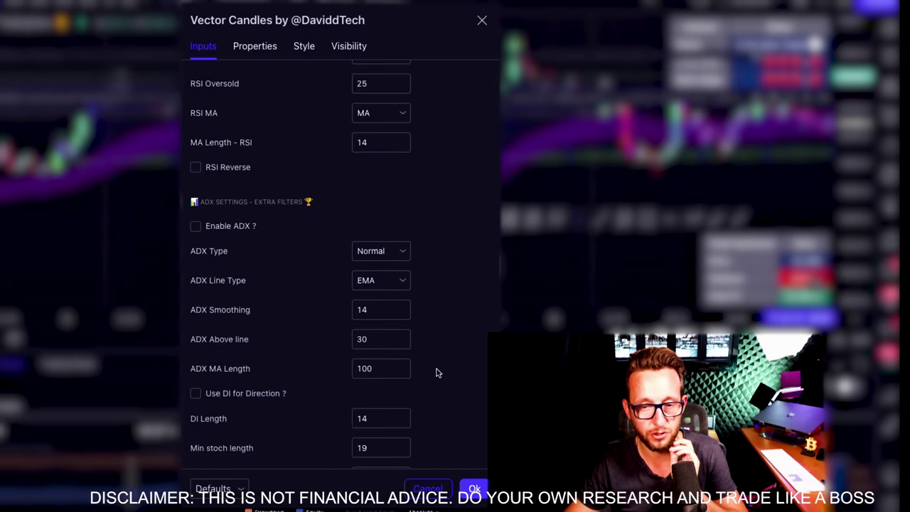
pyautogui.scroll(-10, 438, 372)
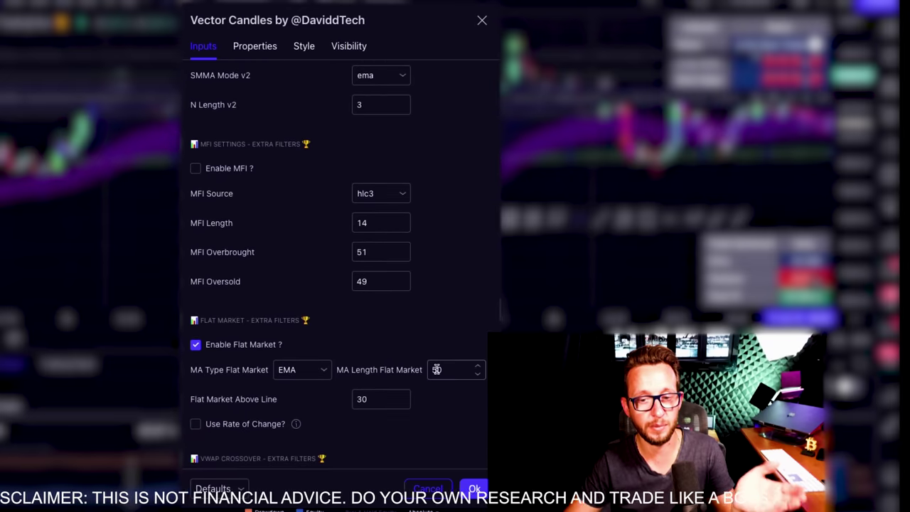
pyautogui.scroll(2, 437, 373)
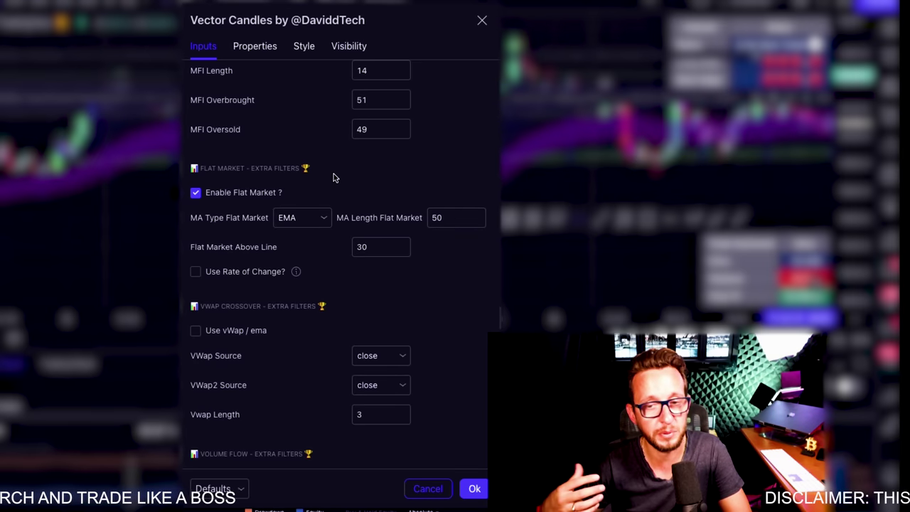
pyautogui.scroll(-6, 327, 298)
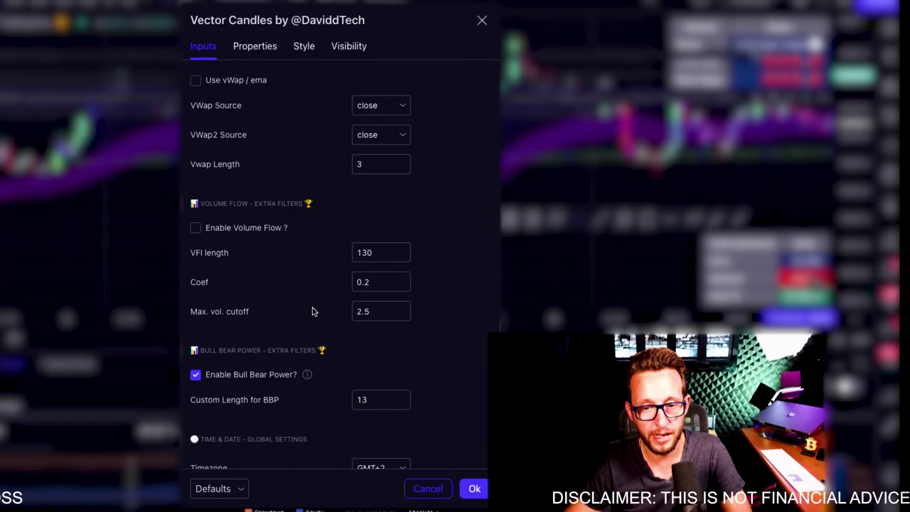
pyautogui.scroll(-5, 313, 310)
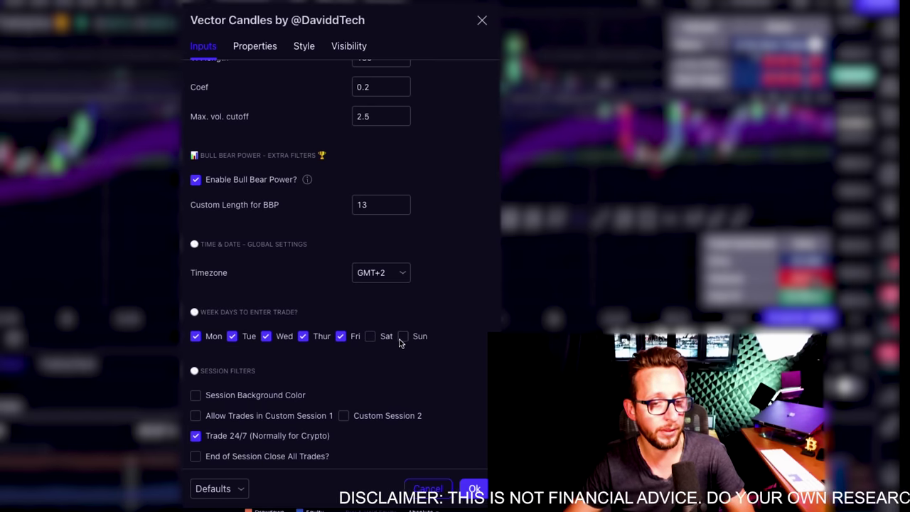
# Step: Tick Sat and Sun, review the 91-trade backtest beside the dialog, then start unticking weekends
pyautogui.click(370, 336)
pyautogui.click(402, 336)
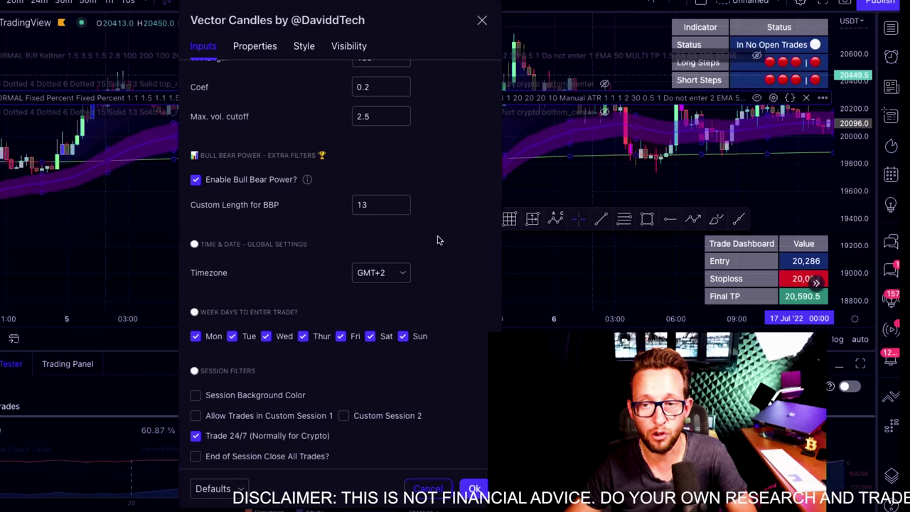
pyautogui.moveTo(367, 25); pyautogui.dragTo(647, 10)
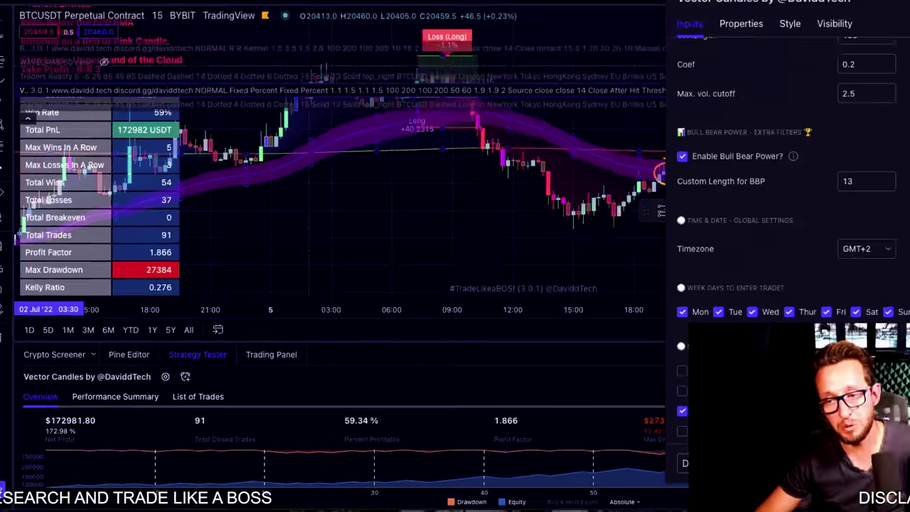
pyautogui.click(832, 330)
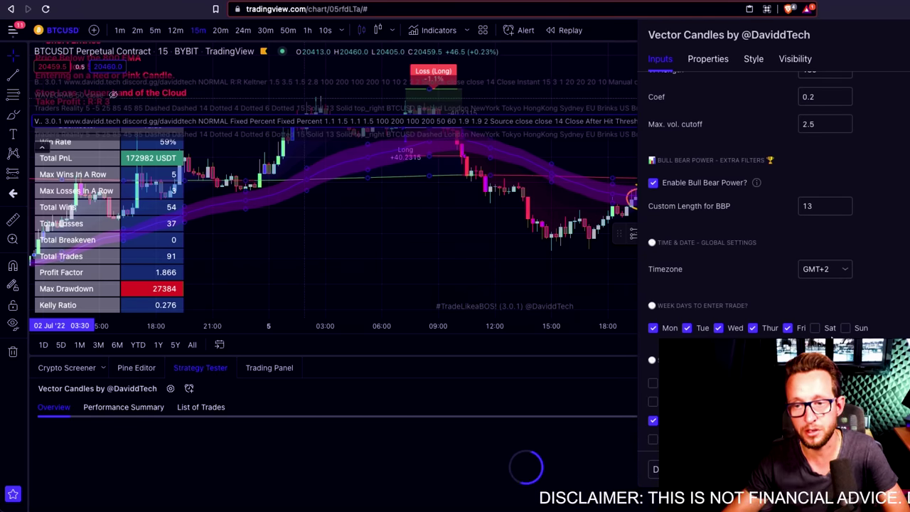
# Step: Scroll back through the inputs and close the settings, restoring 69 trades and 2.131 profit factor
pyautogui.scroll(5, 785, 248)
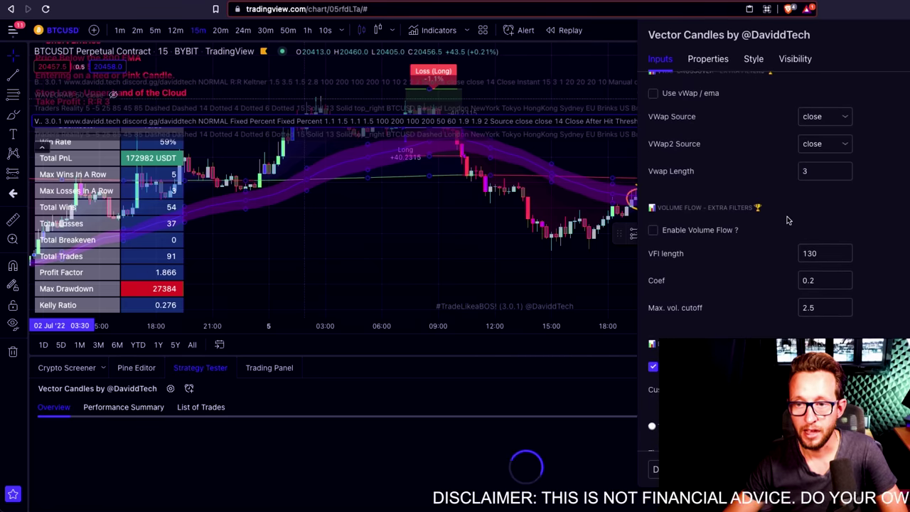
pyautogui.scroll(-1, 787, 215)
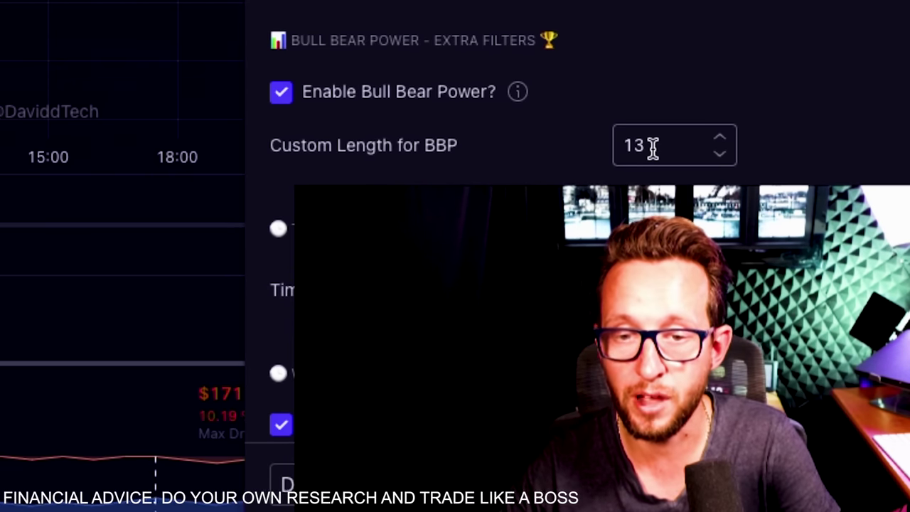
pyautogui.scroll(4, 572, 134)
pyautogui.scroll(5, 576, 135)
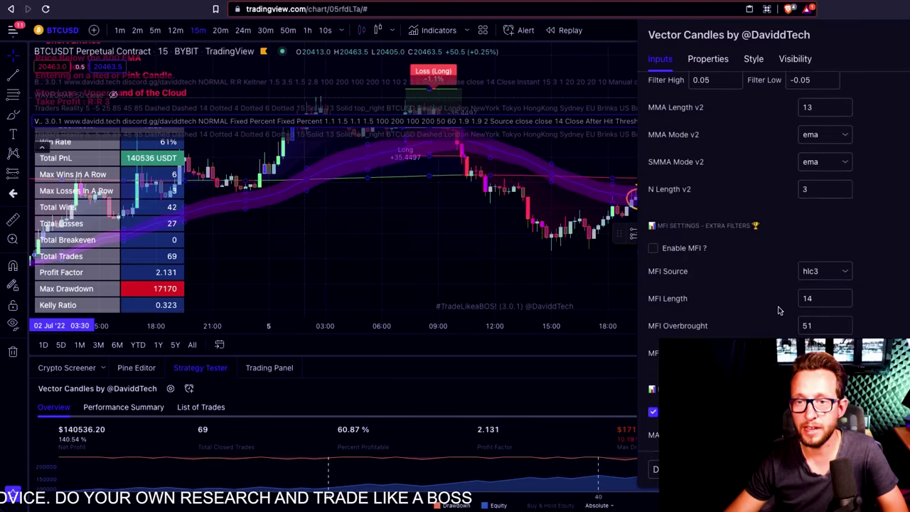
pyautogui.scroll(2, 753, 252)
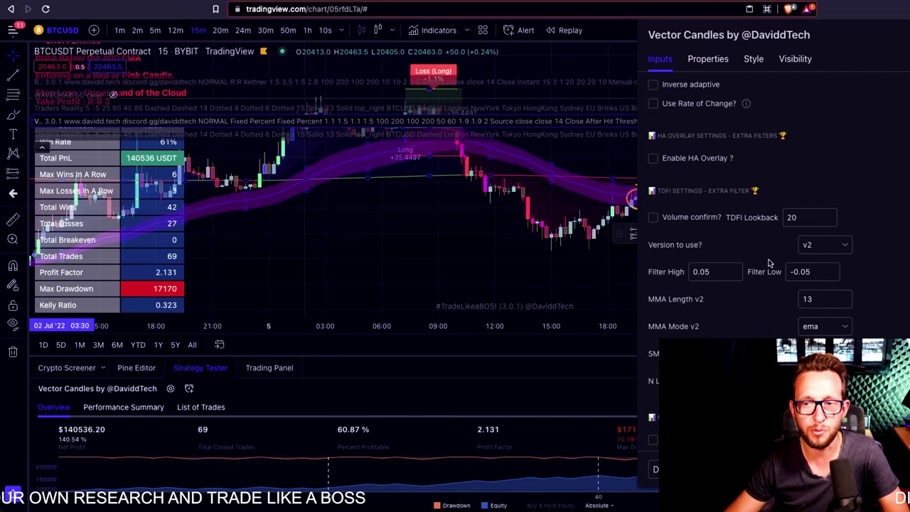
pyautogui.press('Escape')
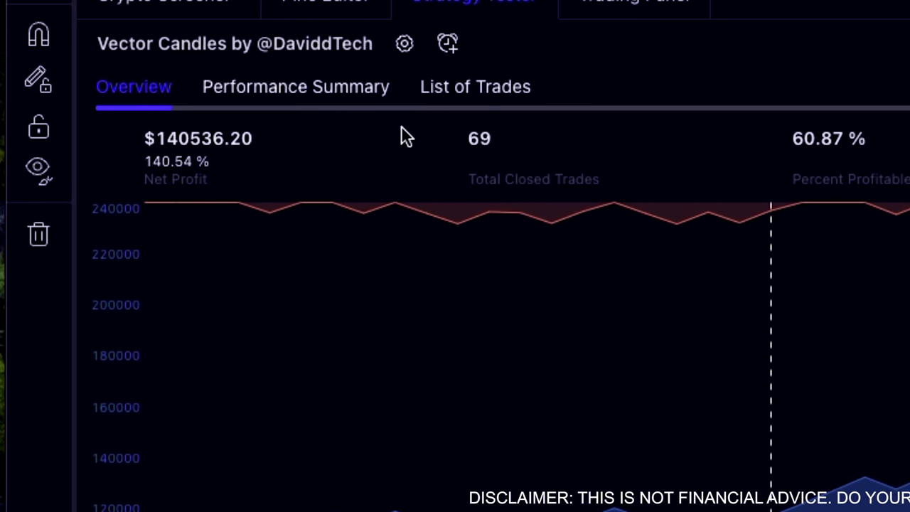
pyautogui.click(321, 87)
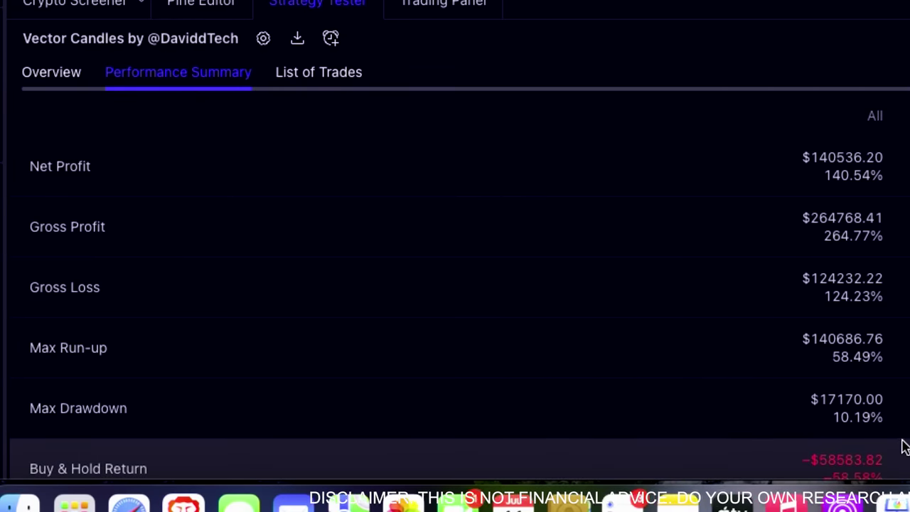
pyautogui.scroll(-3, 898, 445)
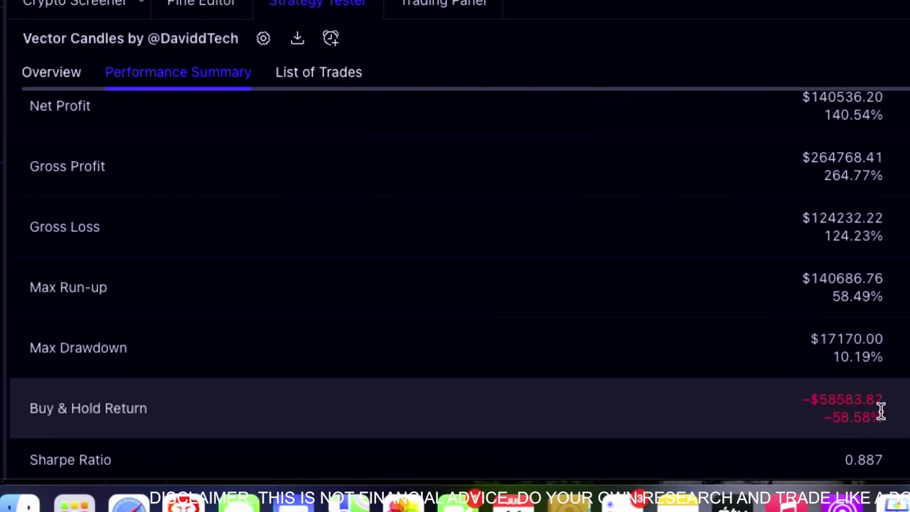
pyautogui.click(57, 75)
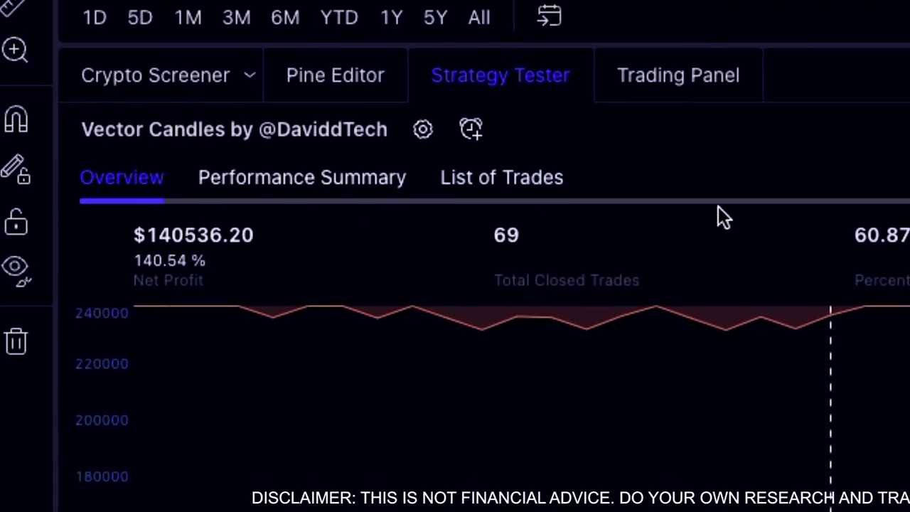
pyautogui.click(343, 186)
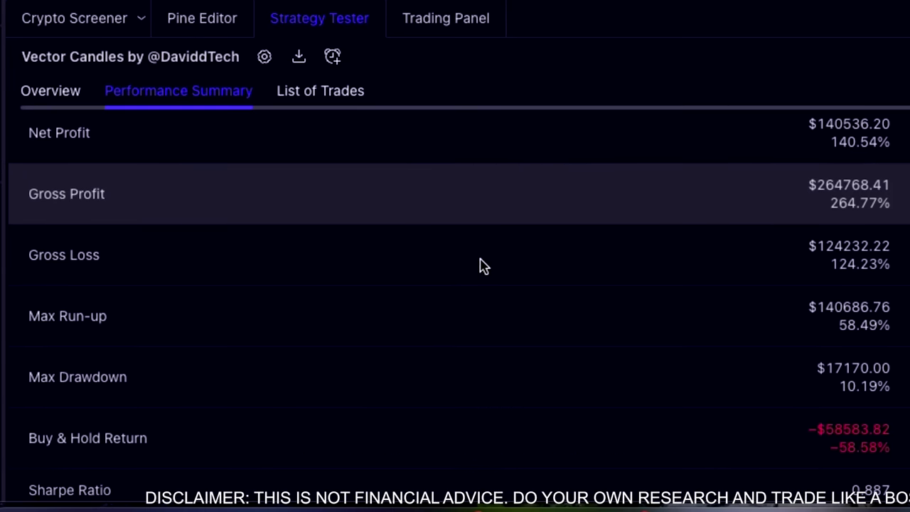
pyautogui.scroll(-2, 726, 424)
pyautogui.scroll(-1, 481, 265)
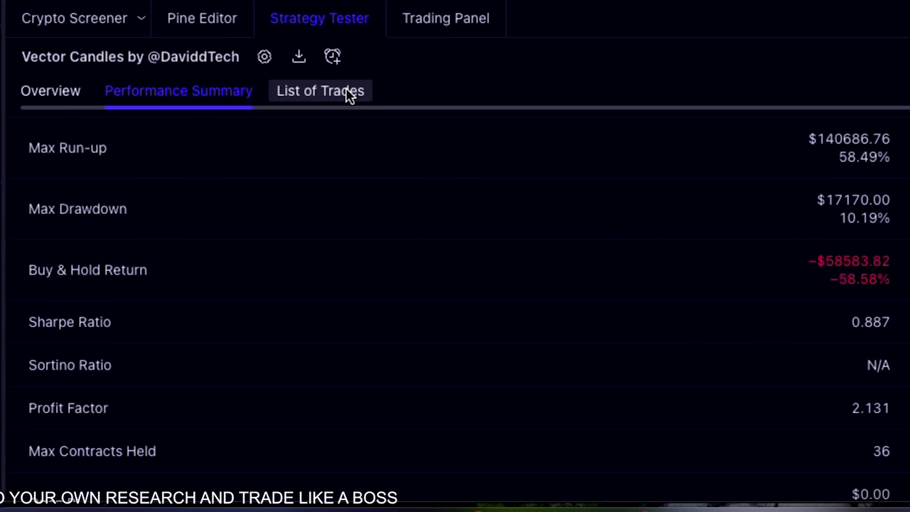
pyautogui.click(308, 97)
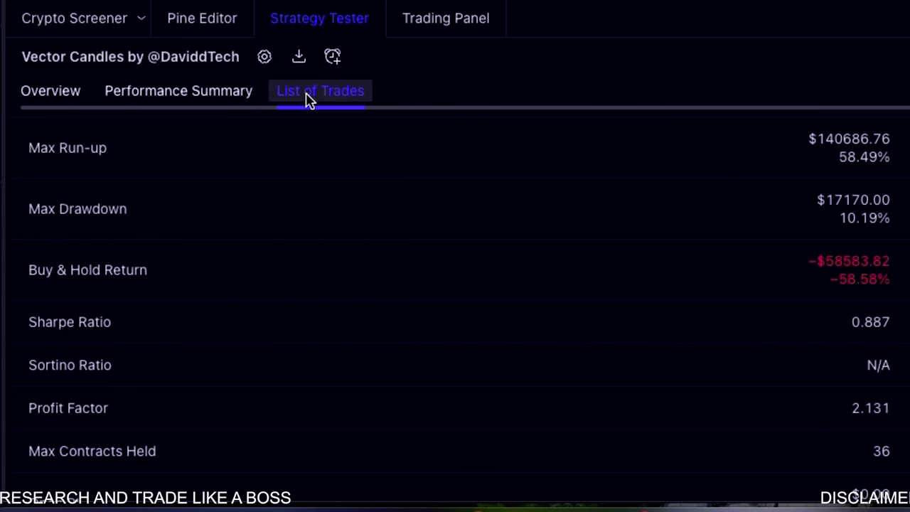
pyautogui.click(207, 98)
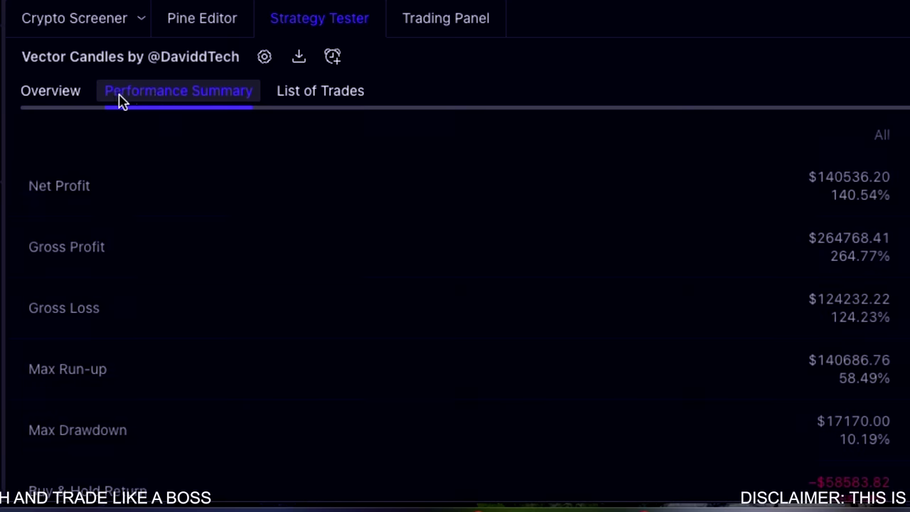
pyautogui.click(53, 100)
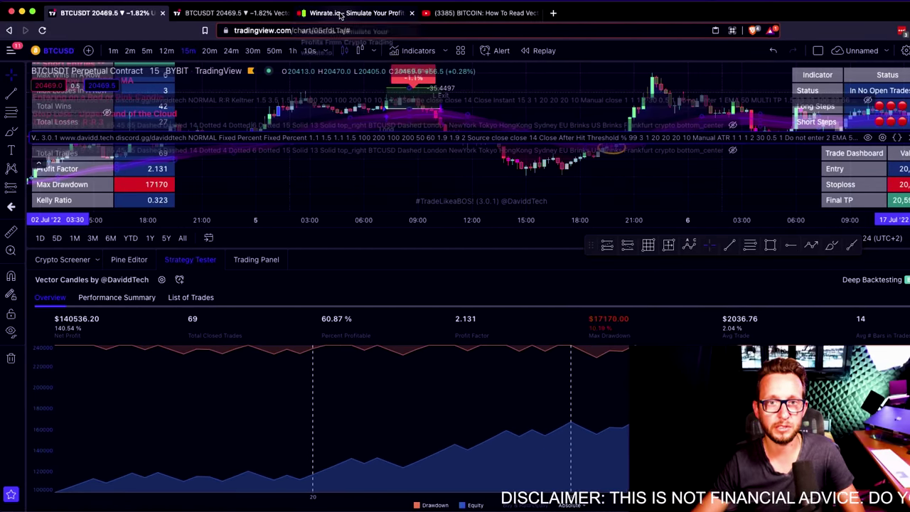
pyautogui.click(341, 13)
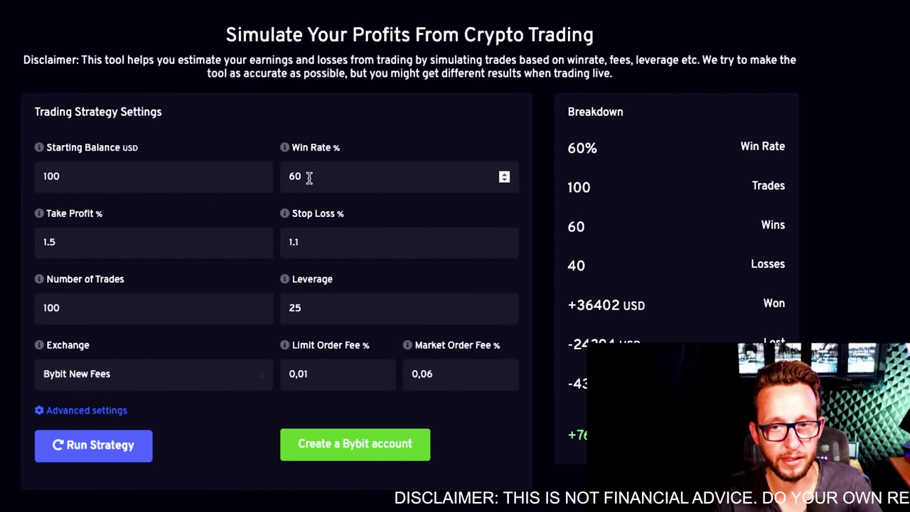
# Step: Change the Winrate.io leverage from 1 to 20 and run the strategy
pyautogui.click(309, 177)
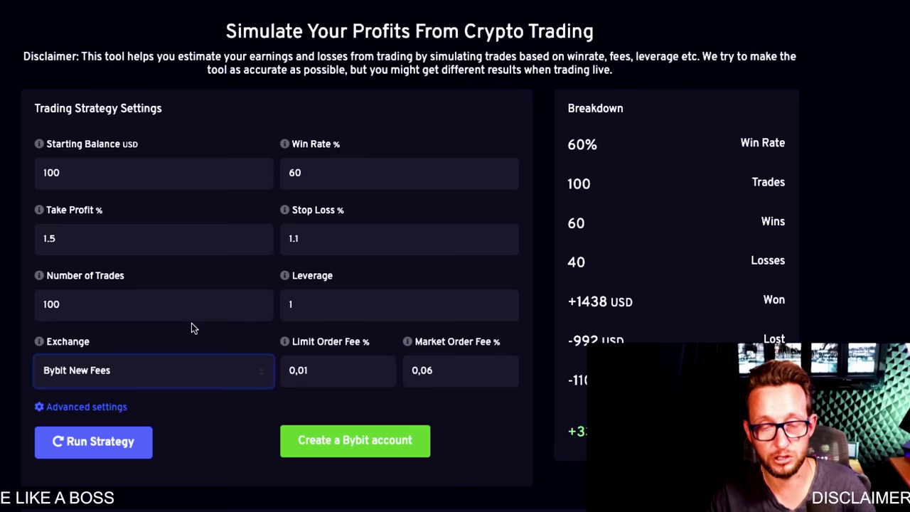
pyautogui.click(281, 311)
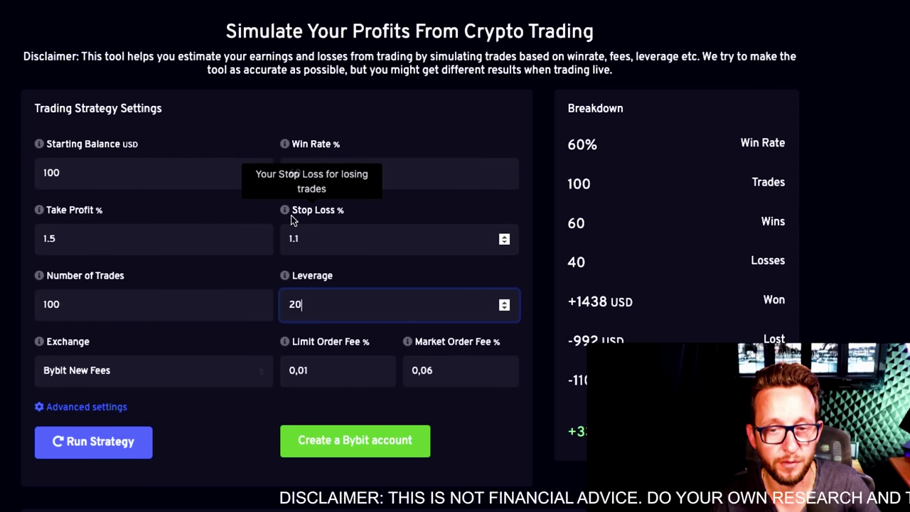
pyautogui.click(127, 454)
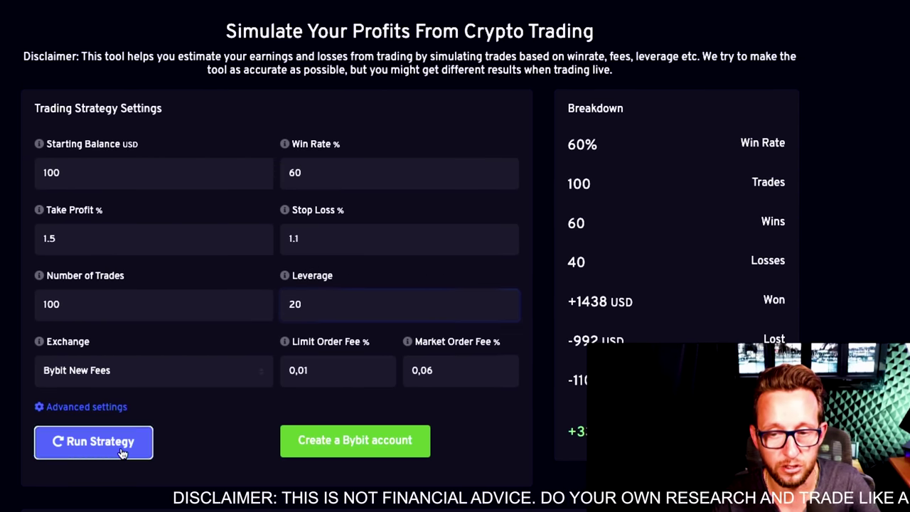
pyautogui.click(123, 454)
pyautogui.click(123, 453)
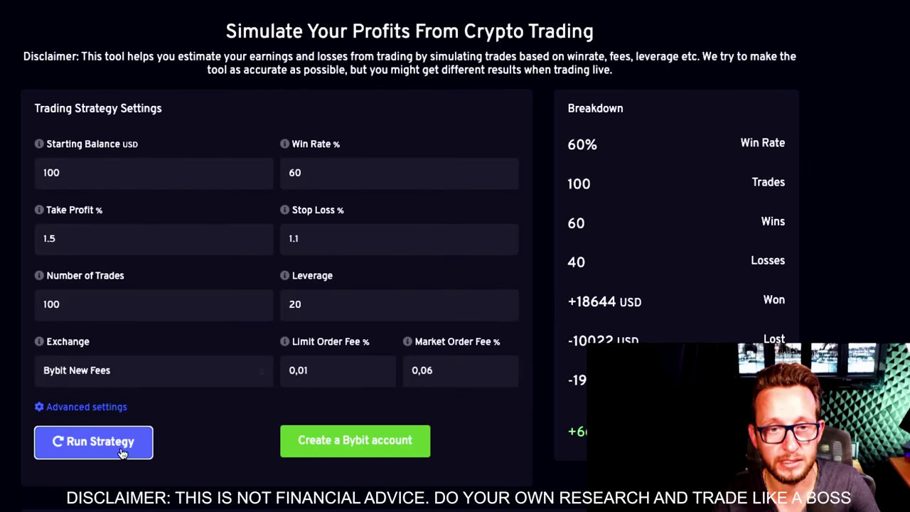
pyautogui.click(122, 453)
pyautogui.click(122, 453)
# Step: Re-run the 20x simulation repeatedly until it shows +25110 USD won and -15603 USD lost
pyautogui.click(122, 453)
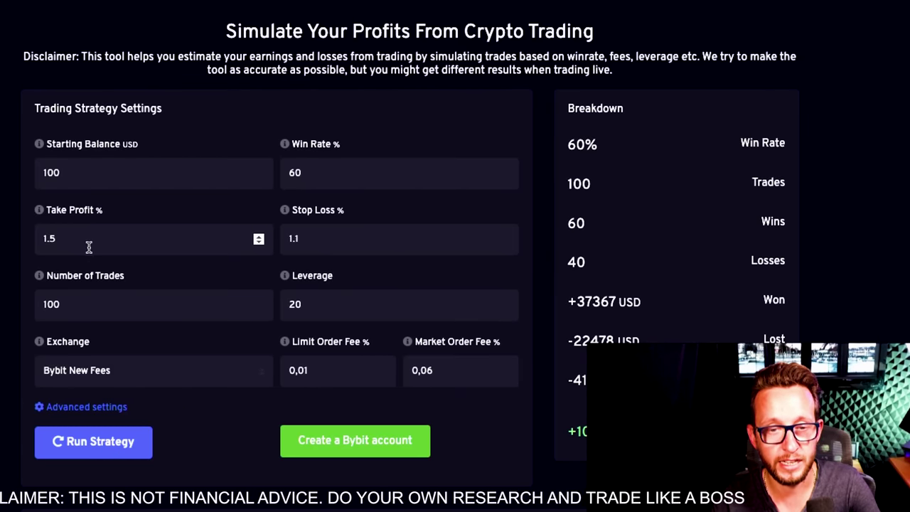
pyautogui.click(122, 442)
pyautogui.click(122, 442)
pyautogui.click(123, 442)
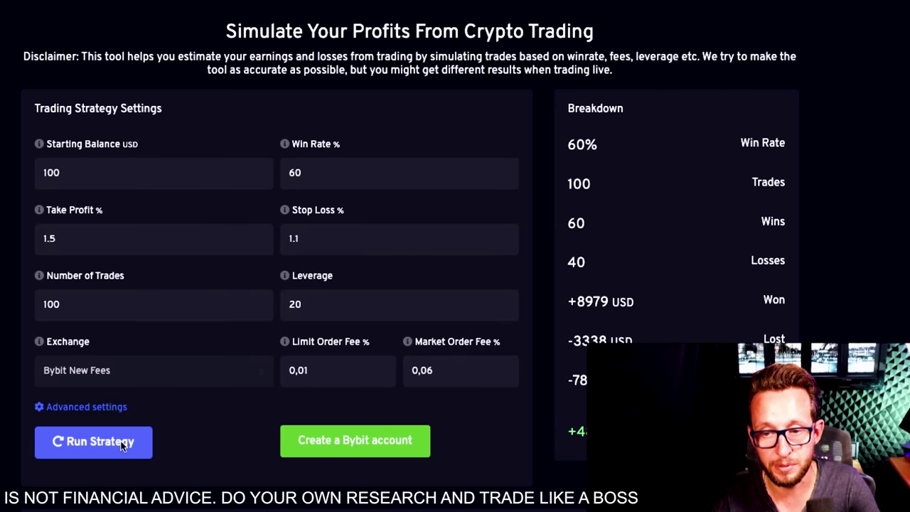
pyautogui.click(122, 443)
pyautogui.click(123, 442)
pyautogui.click(123, 442)
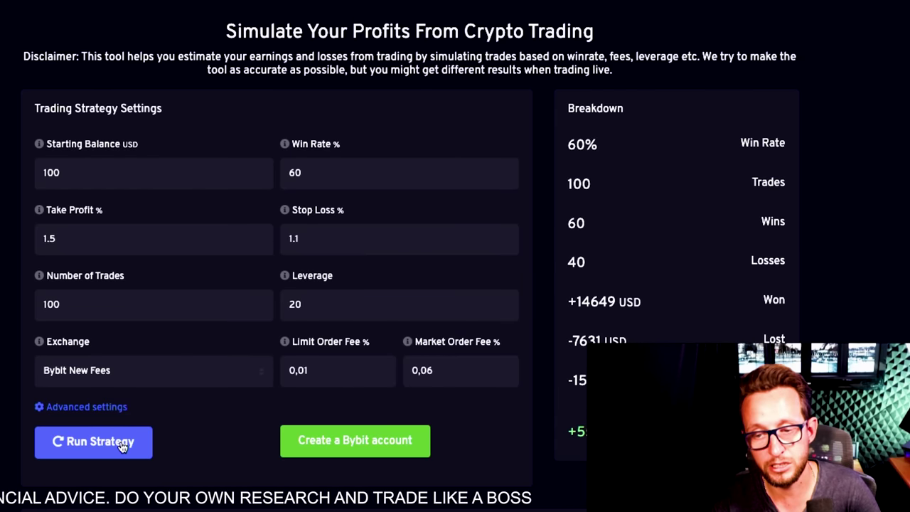
pyautogui.click(122, 442)
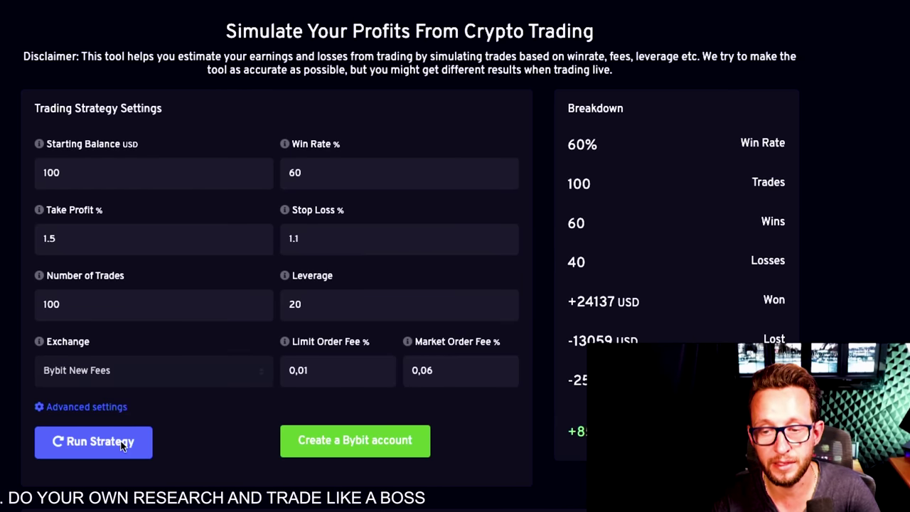
pyautogui.click(122, 442)
pyautogui.click(122, 442)
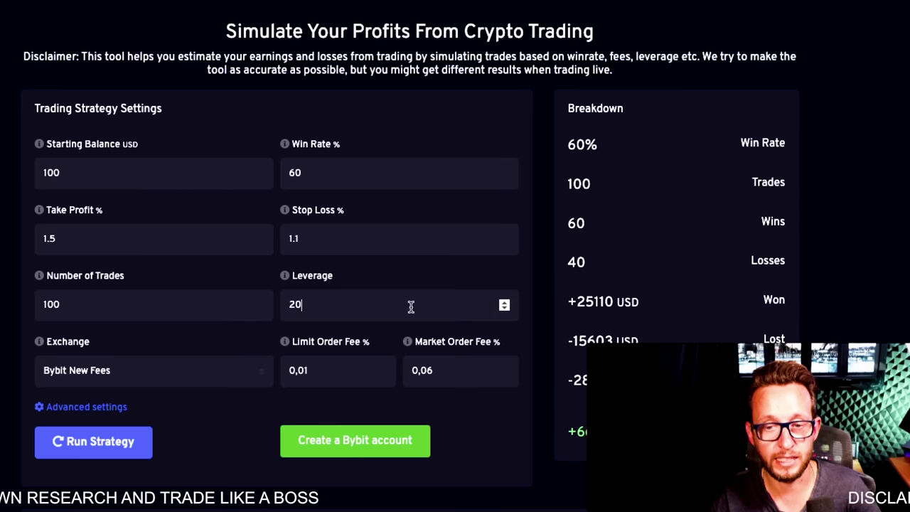
pyautogui.moveTo(411, 306); pyautogui.dragTo(288, 304)
# Step: Set leverage to 30 and re-run the strategy repeatedly, reaching about +9500 USD won
pyautogui.write('30')
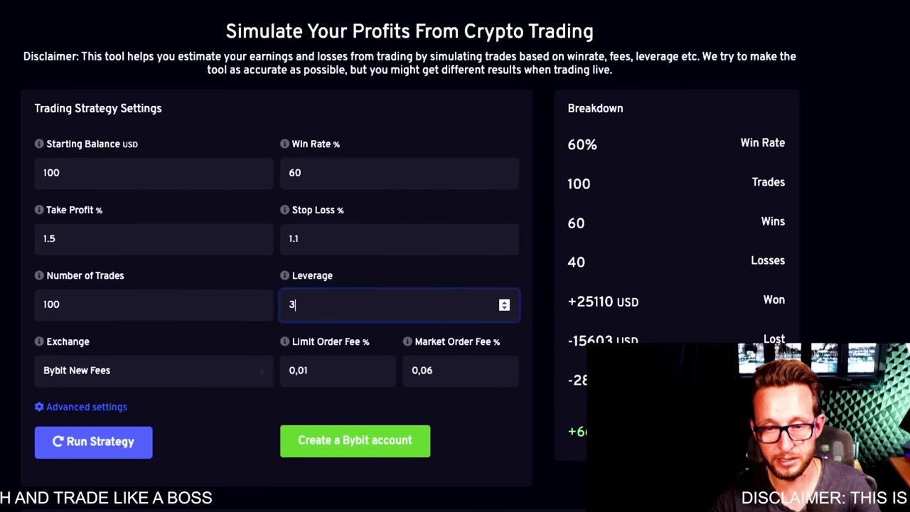
pyautogui.click(134, 444)
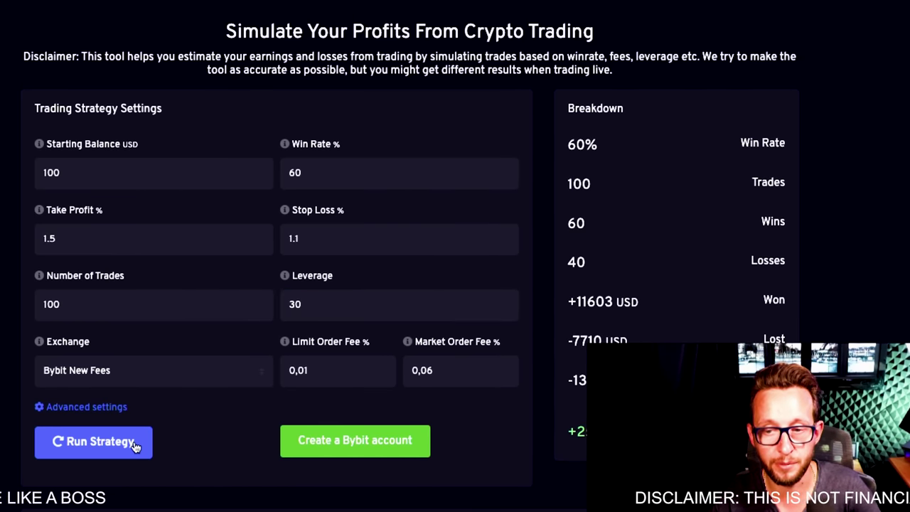
pyautogui.click(134, 444)
pyautogui.click(133, 444)
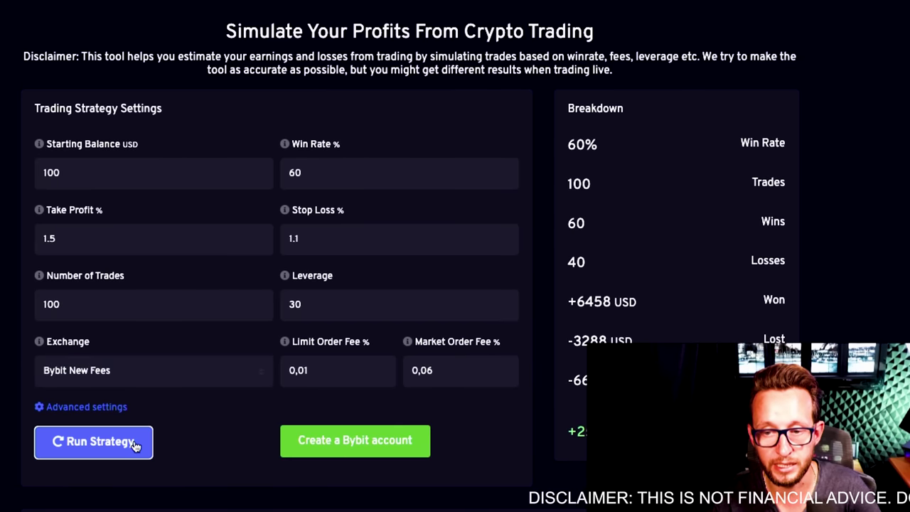
pyautogui.click(134, 444)
pyautogui.click(133, 443)
pyautogui.click(133, 444)
pyautogui.click(134, 444)
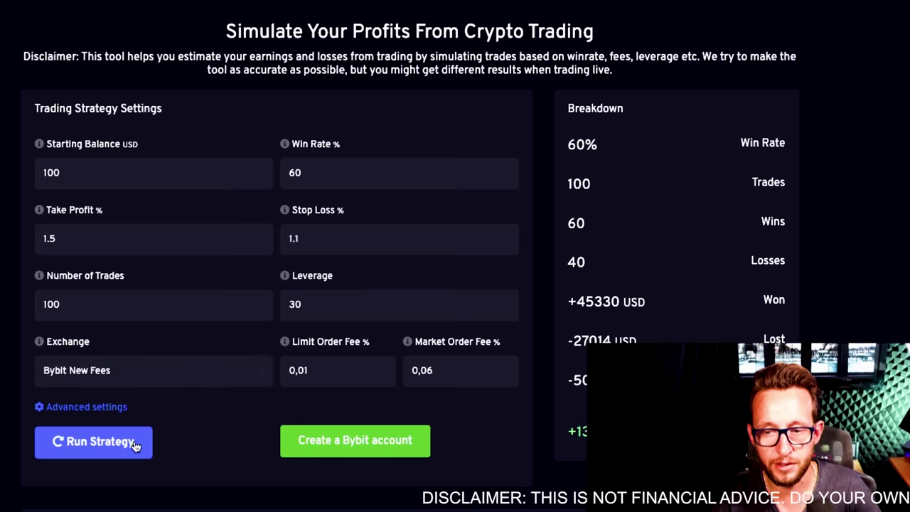
pyautogui.click(134, 442)
pyautogui.click(134, 442)
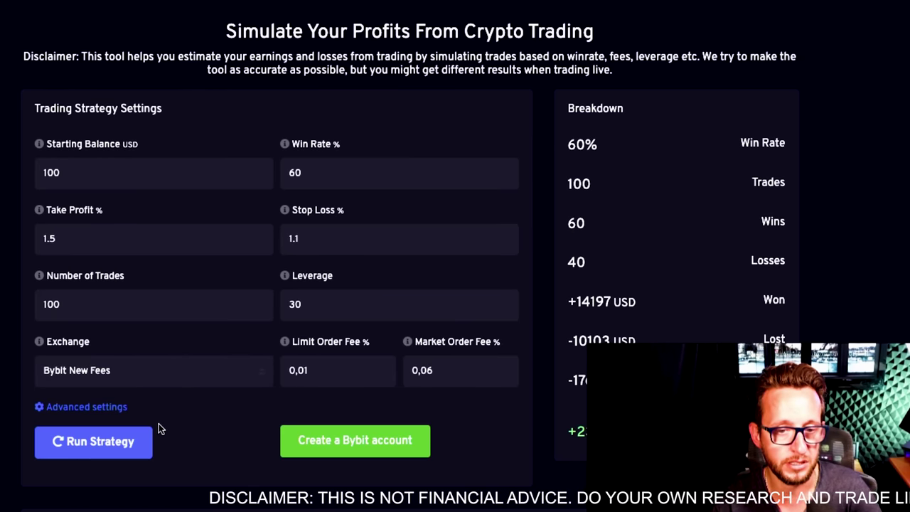
pyautogui.click(114, 441)
pyautogui.click(114, 443)
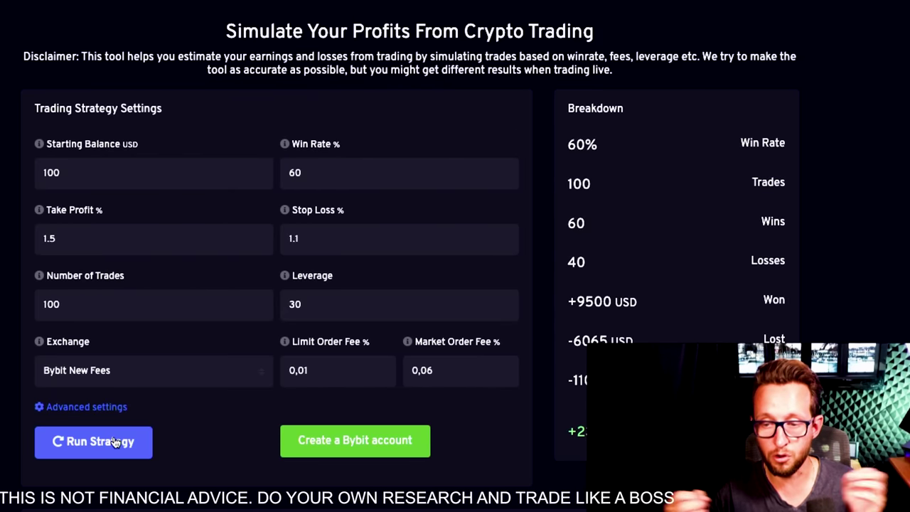
# Step: Scroll through the simulated trades table, then return to the TradingView BTCUSDT chart
pyautogui.scroll(-15, 510, 459)
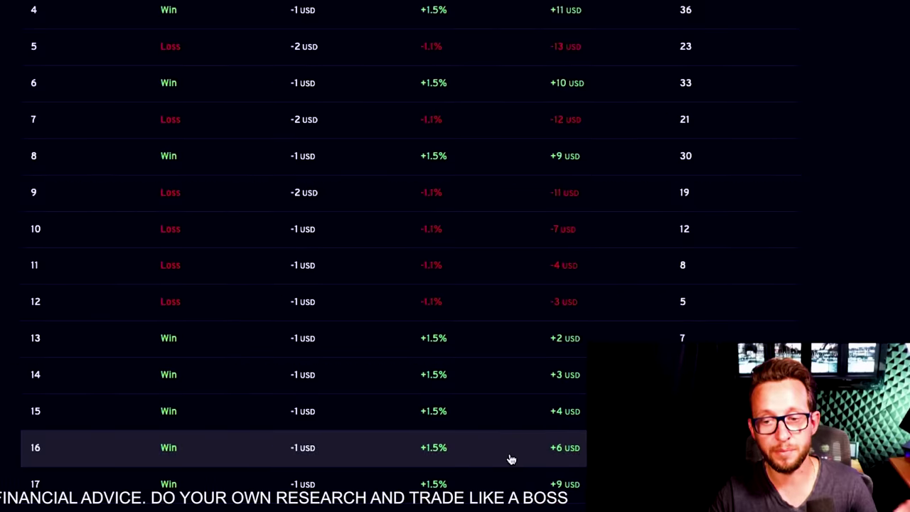
pyautogui.scroll(-3, 509, 459)
pyautogui.scroll(12, 512, 450)
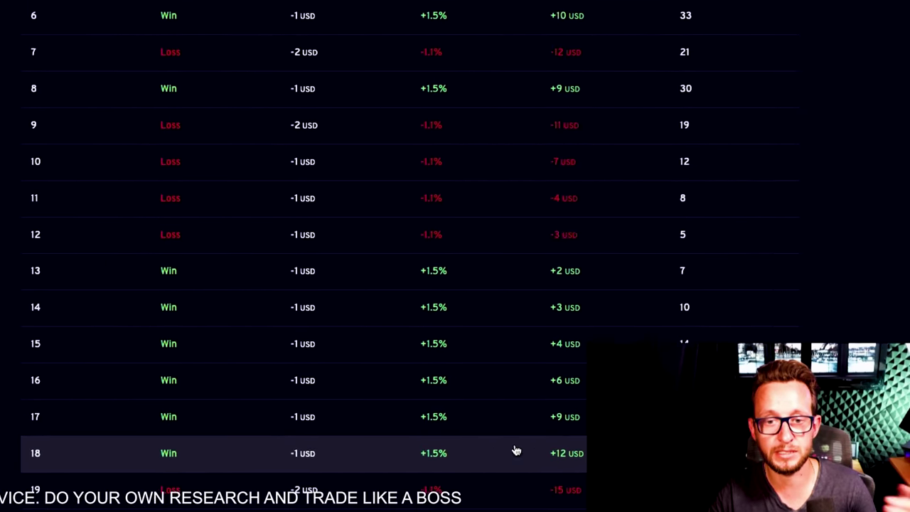
pyautogui.scroll(3, 511, 435)
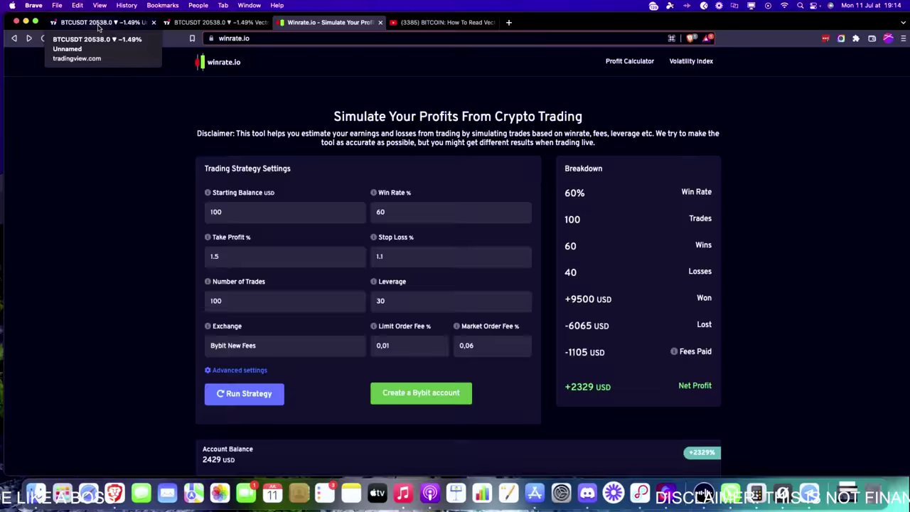
pyautogui.click(96, 22)
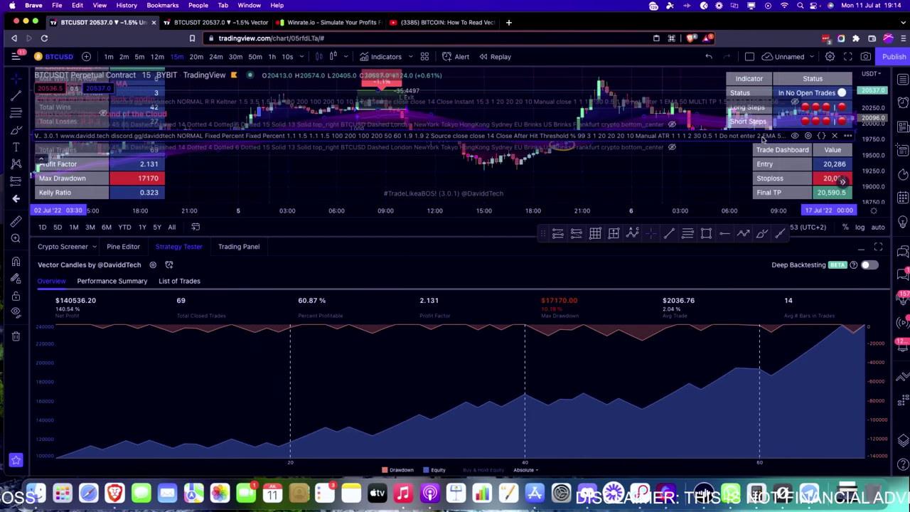
# Step: Open the Vector Candles settings and browse Inputs to the Bot Gateway with TESTNET selected
pyautogui.click(808, 136)
pyautogui.scroll(-15, 516, 293)
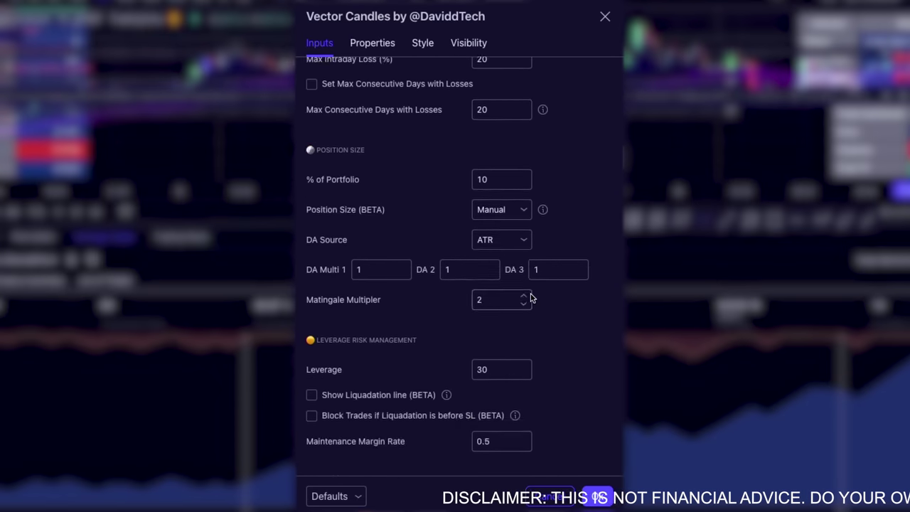
pyautogui.scroll(-20, 530, 298)
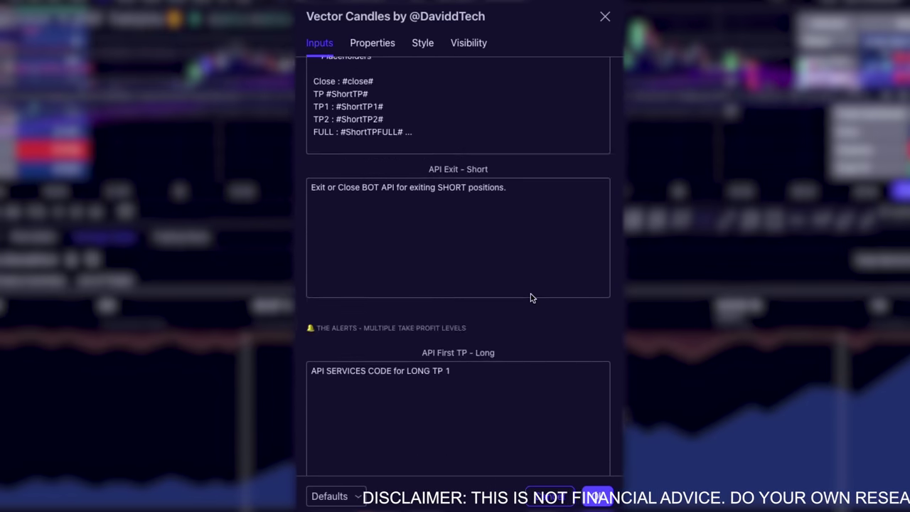
pyautogui.scroll(20, 530, 298)
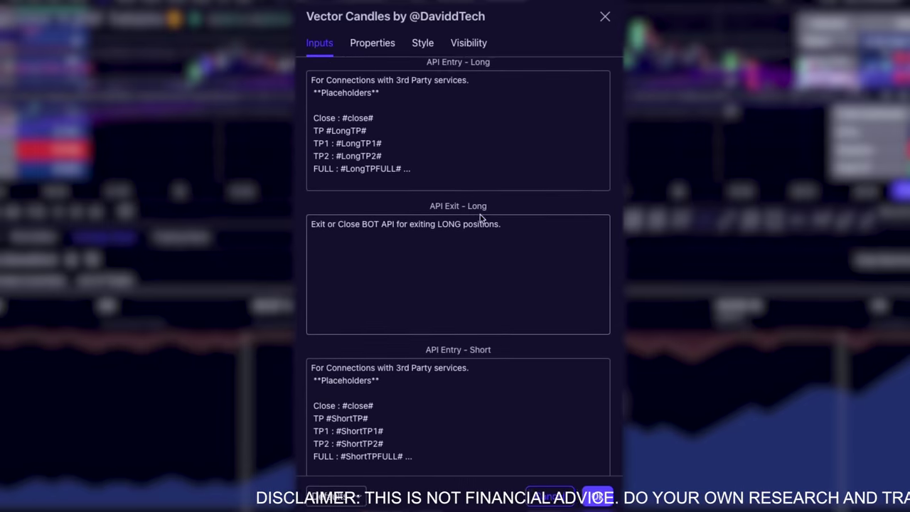
pyautogui.scroll(5, 475, 223)
pyautogui.scroll(-3, 467, 304)
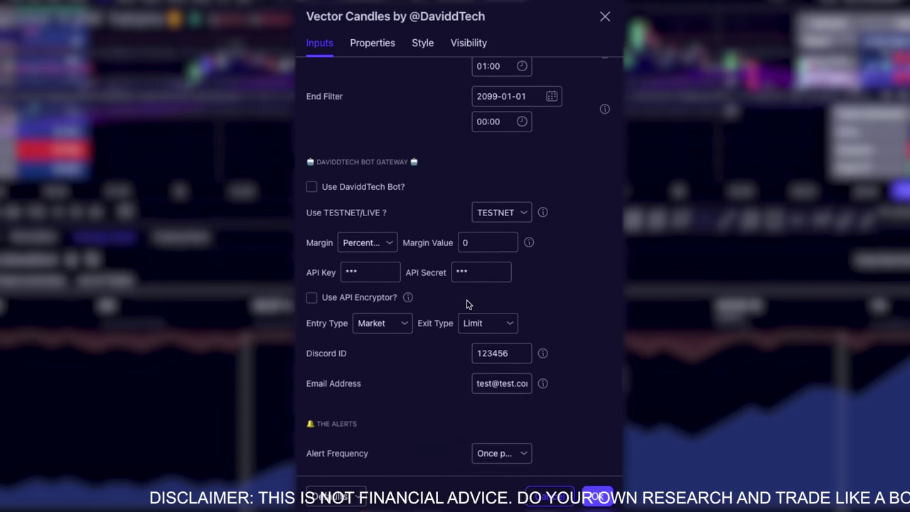